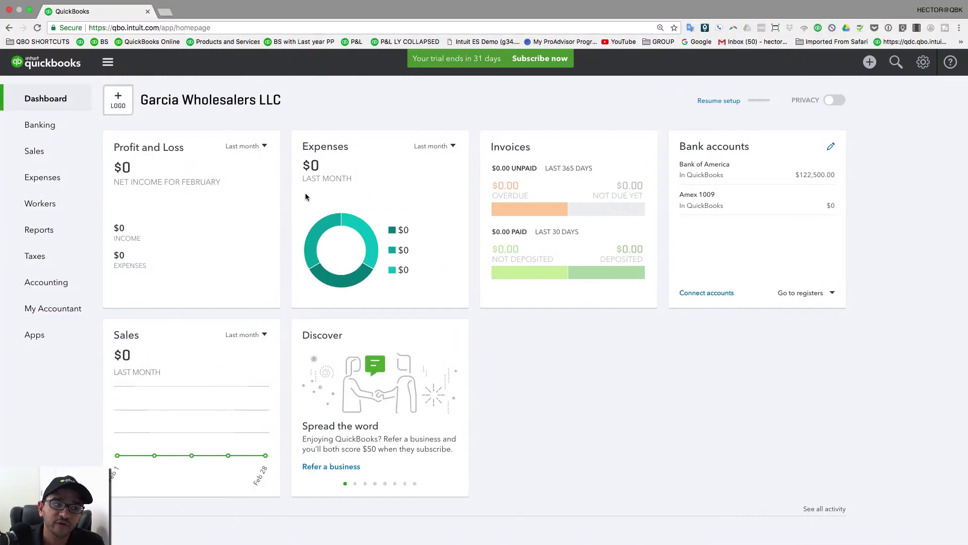
Step: From the gear menu's Tools, go to Import Data and start a Products and Services import
{"action": "mouse_move", "coordinate": [340, 3]}
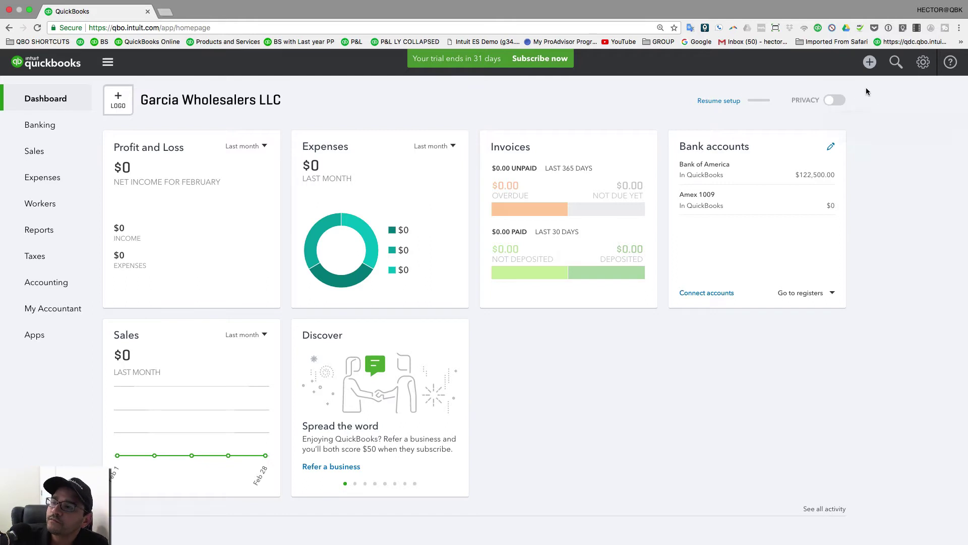
{"action": "left_click", "coordinate": [923, 63]}
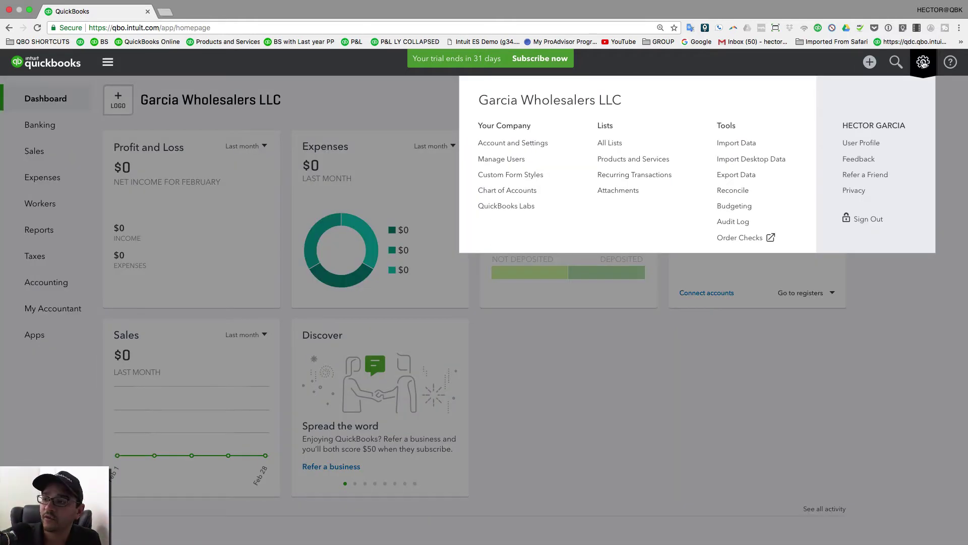
{"action": "left_click", "coordinate": [922, 64]}
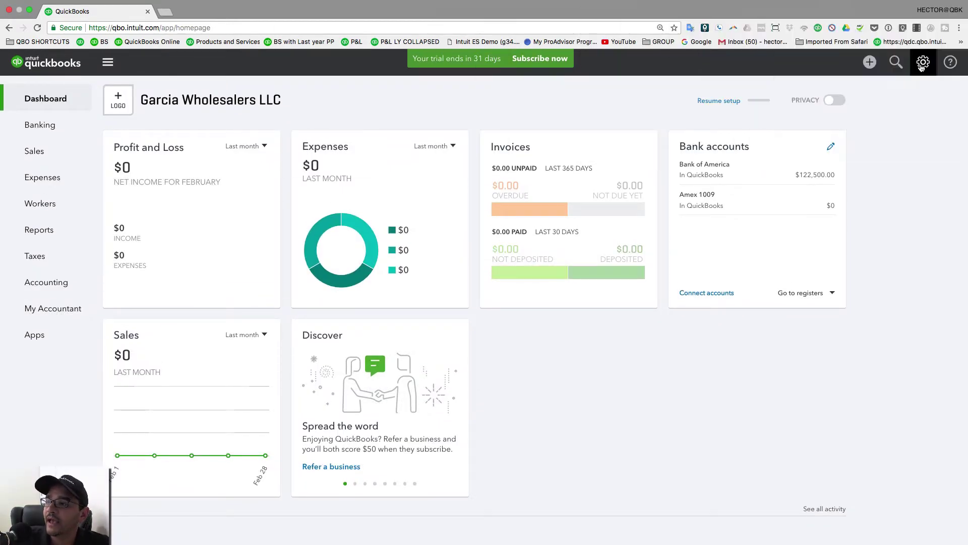
{"action": "left_click", "coordinate": [923, 63]}
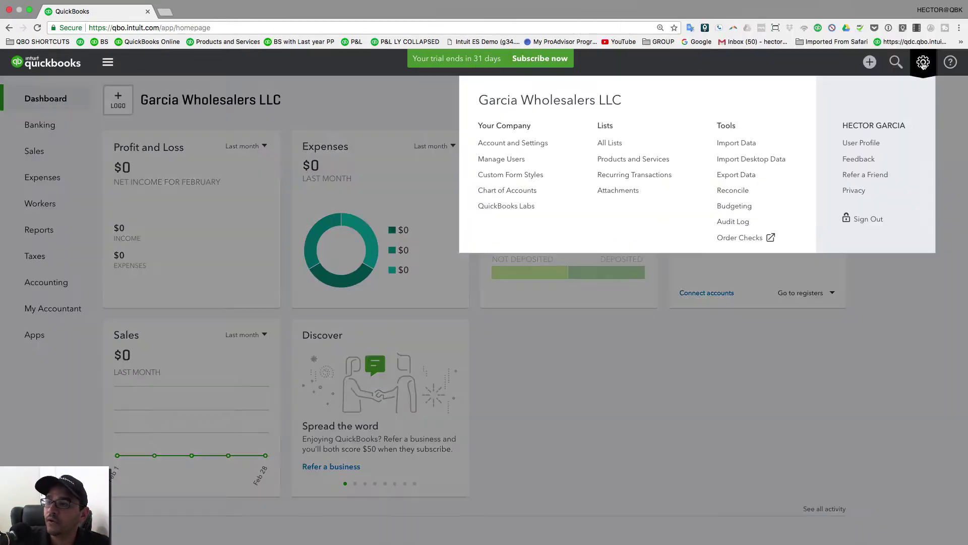
{"action": "left_click", "coordinate": [741, 144]}
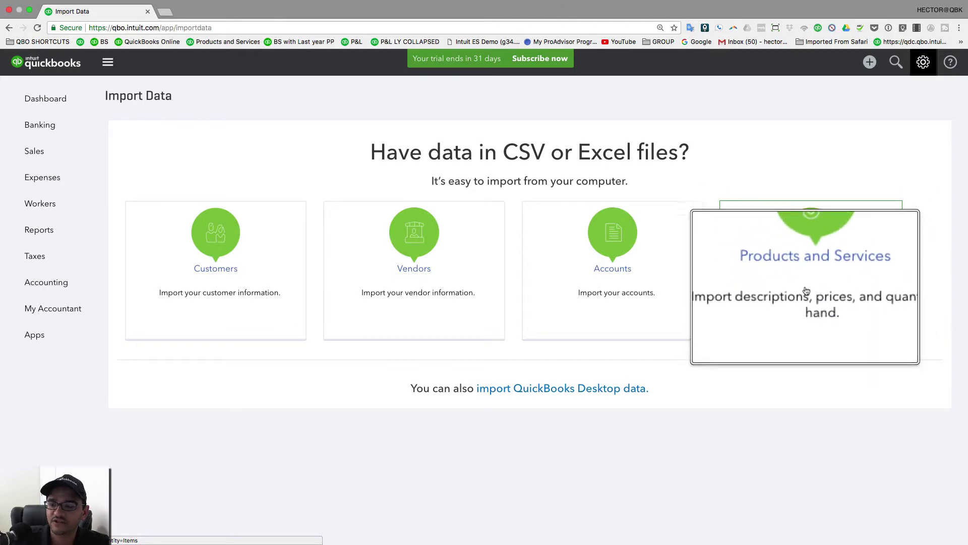
{"action": "left_click", "coordinate": [808, 267]}
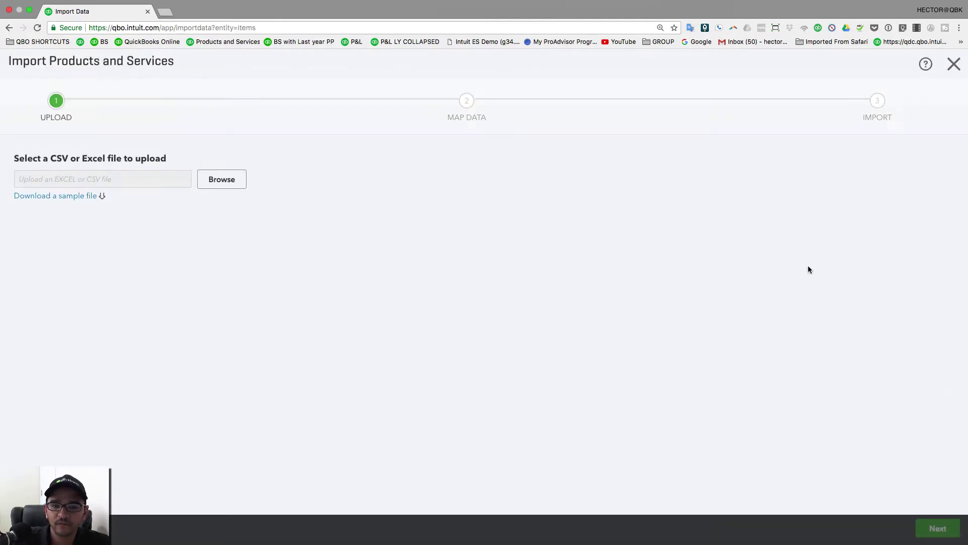
Step: Switch to the Excel QBO Item import Template and review its columns A through N
{"action": "key", "text": "ctrl+Right"}
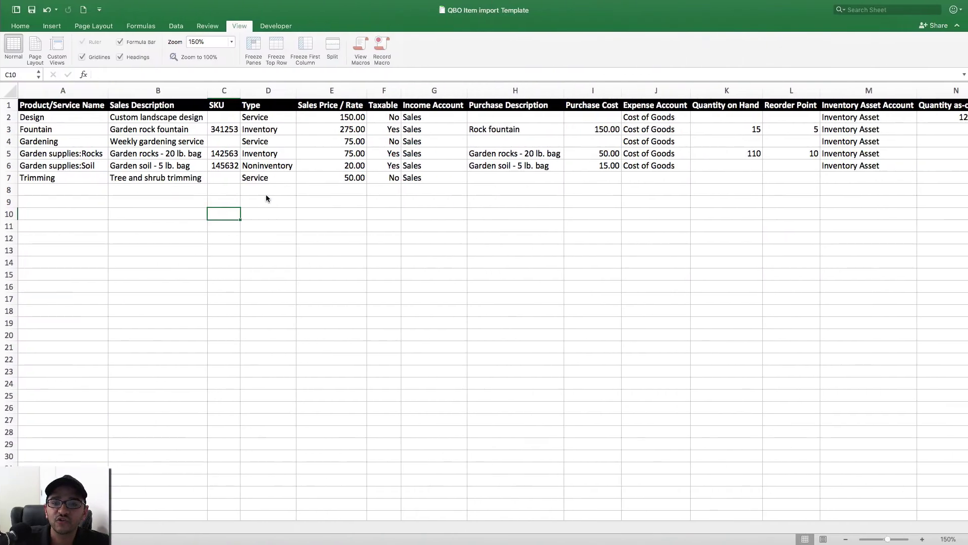
{"action": "left_click", "coordinate": [316, 202]}
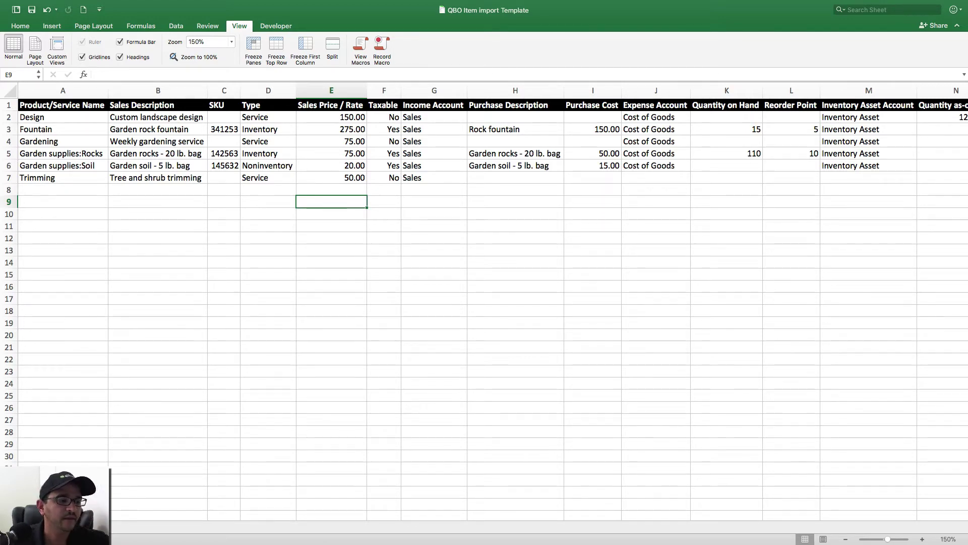
{"action": "left_click", "coordinate": [244, 237]}
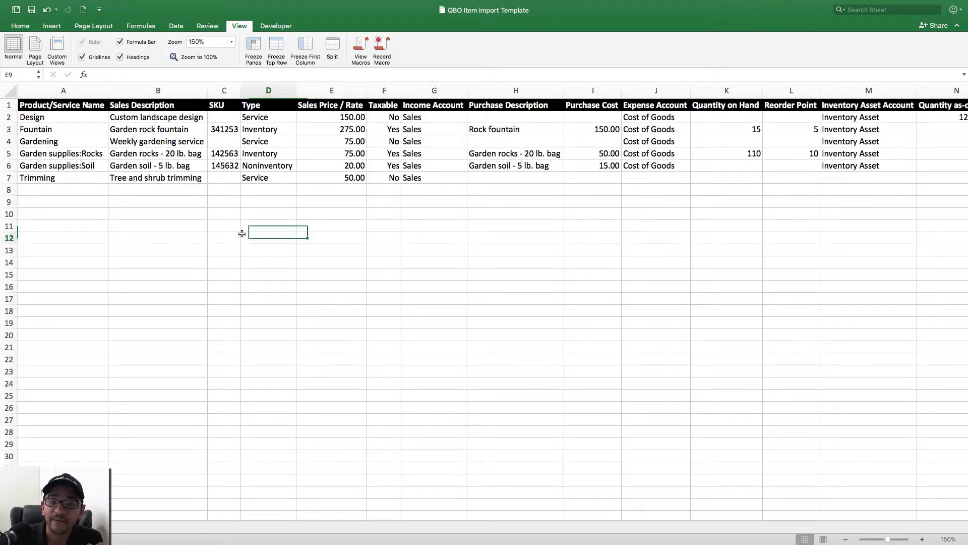
{"action": "left_click_drag", "start_coordinate": [55, 92], "coordinate": [868, 91]}
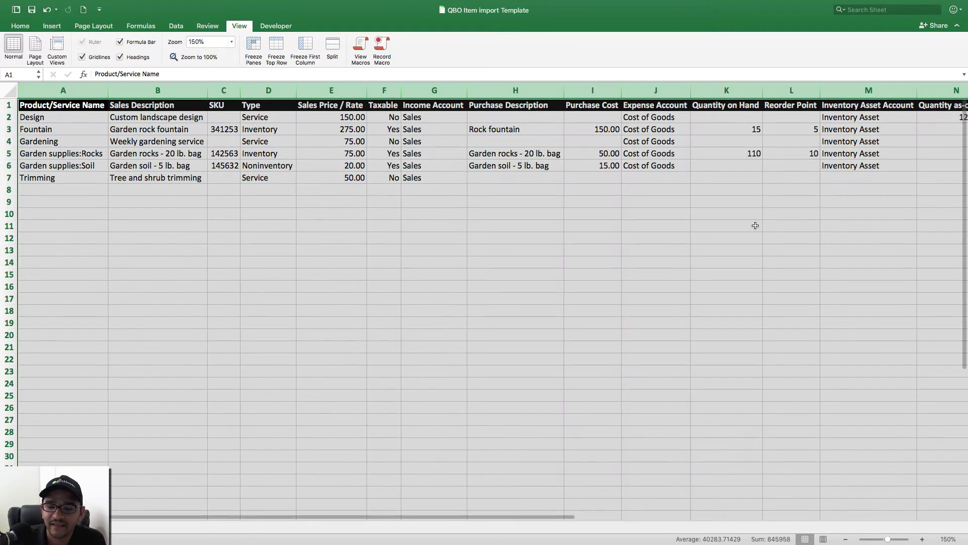
{"action": "left_click", "coordinate": [657, 263]}
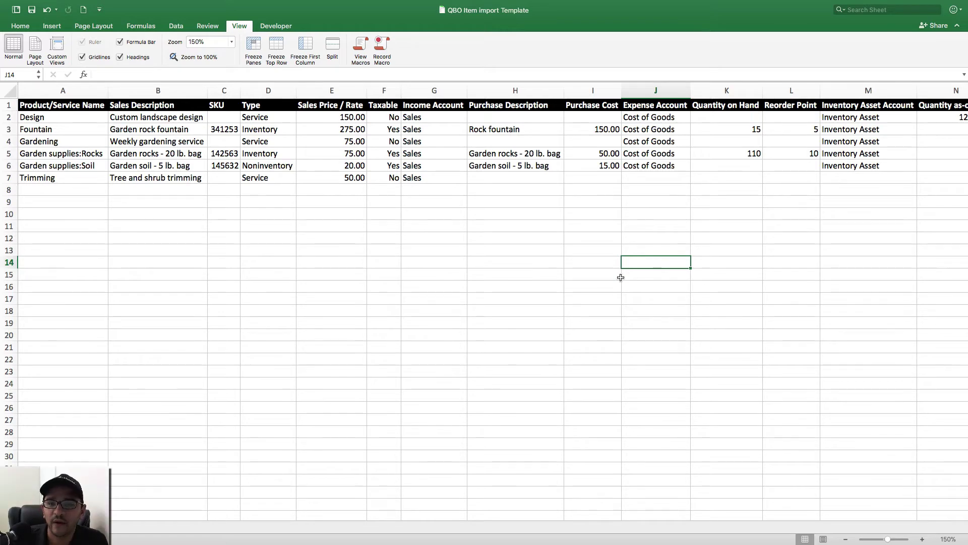
{"action": "left_click", "coordinate": [131, 228]}
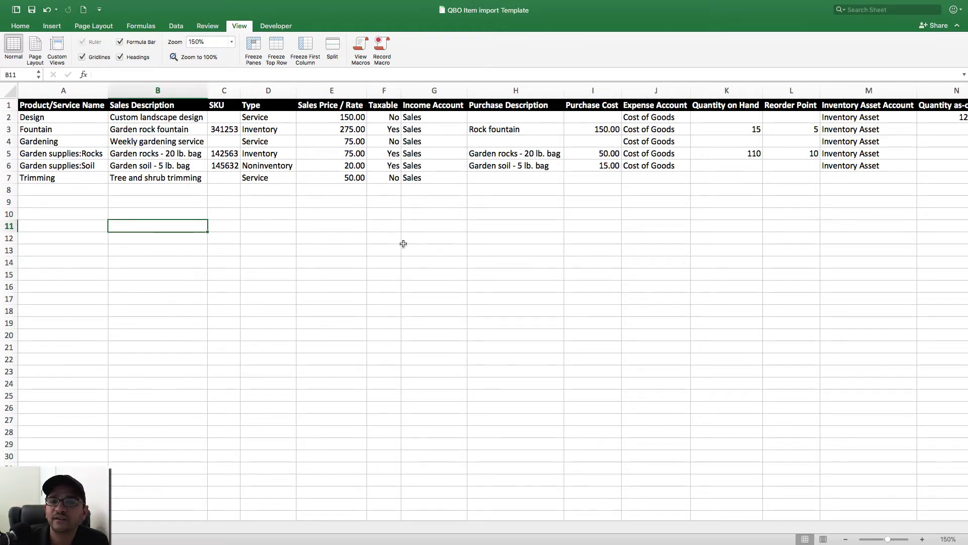
Step: Enter Glass Fountain in A8 with sales description Smoked Glass Fountain and SKU 54445
{"action": "left_click", "coordinate": [79, 193]}
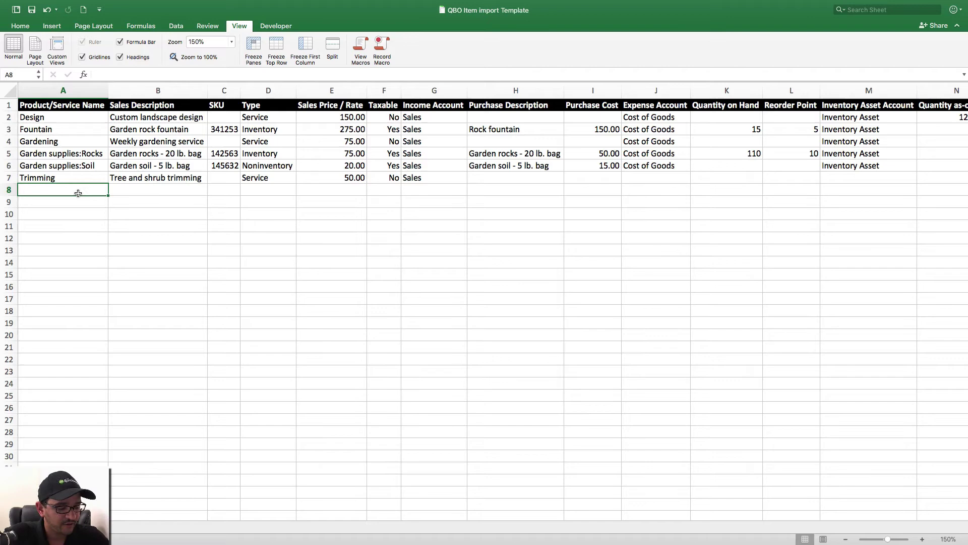
{"action": "type", "text": "Glass"}
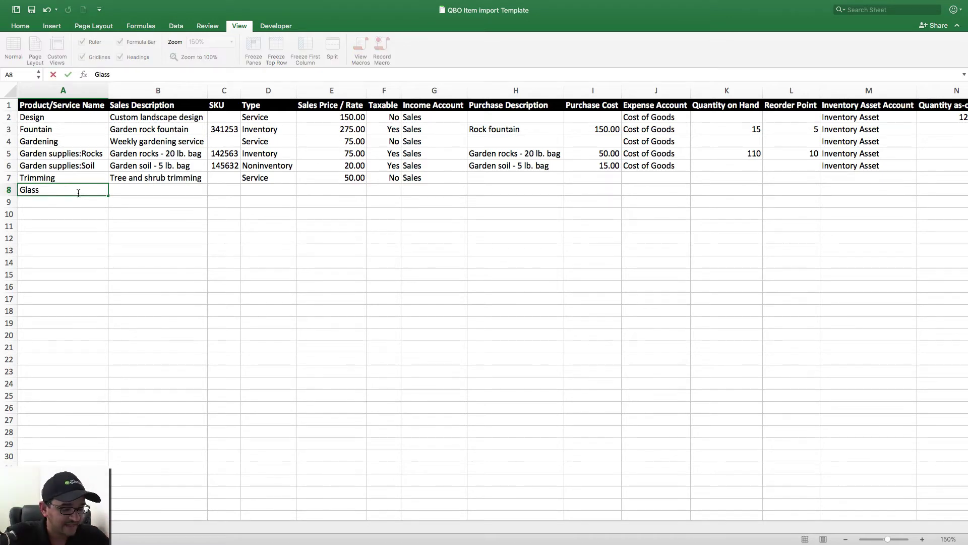
{"action": "type", "text": " Fountain"}
{"action": "key", "text": "Tab"}
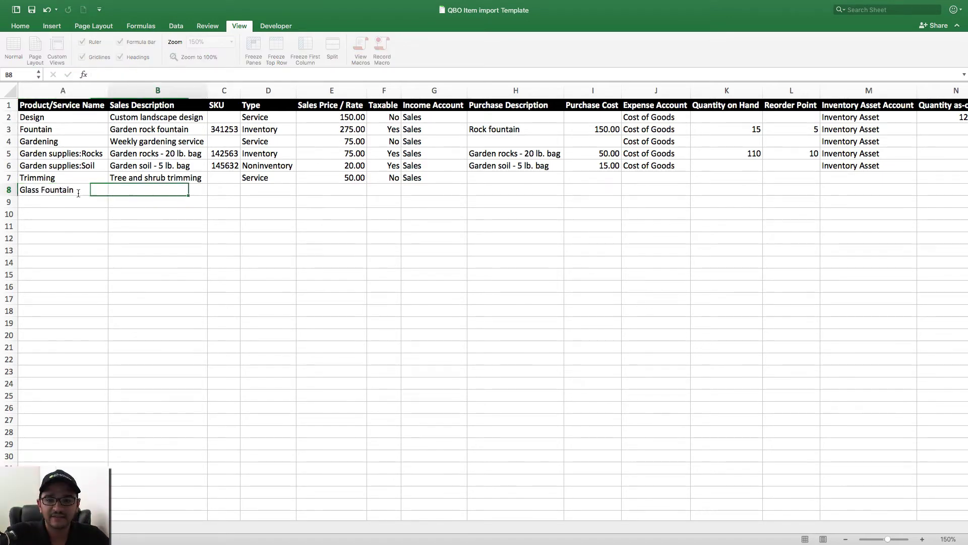
{"action": "left_click", "coordinate": [51, 186]}
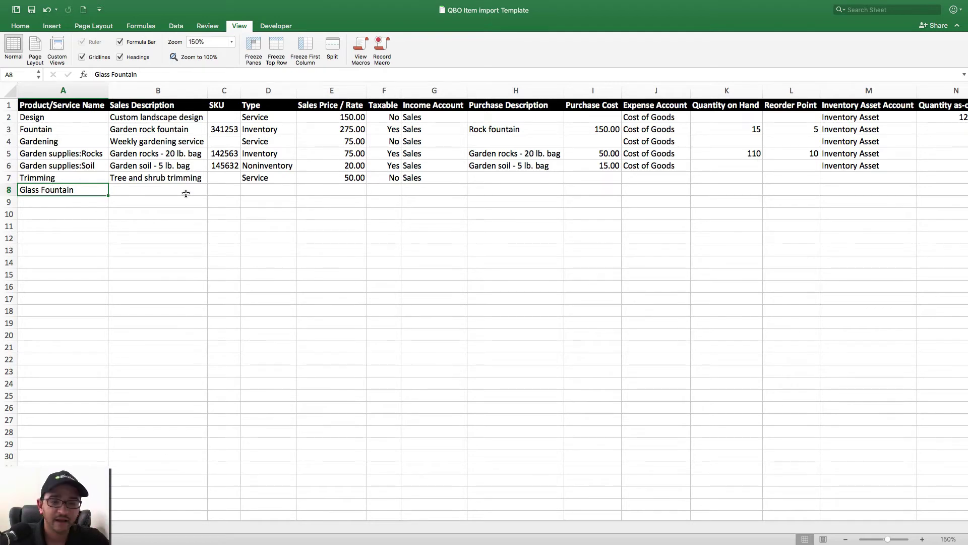
{"action": "left_click", "coordinate": [157, 190]}
{"action": "type", "text": "Sm"}
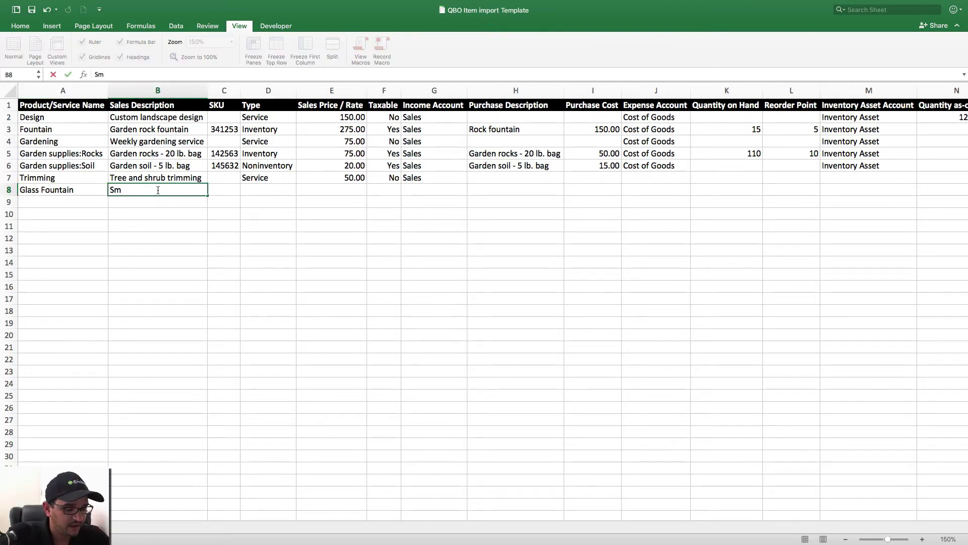
{"action": "key", "text": "BackSpace"}
{"action": "type", "text": "moked "}
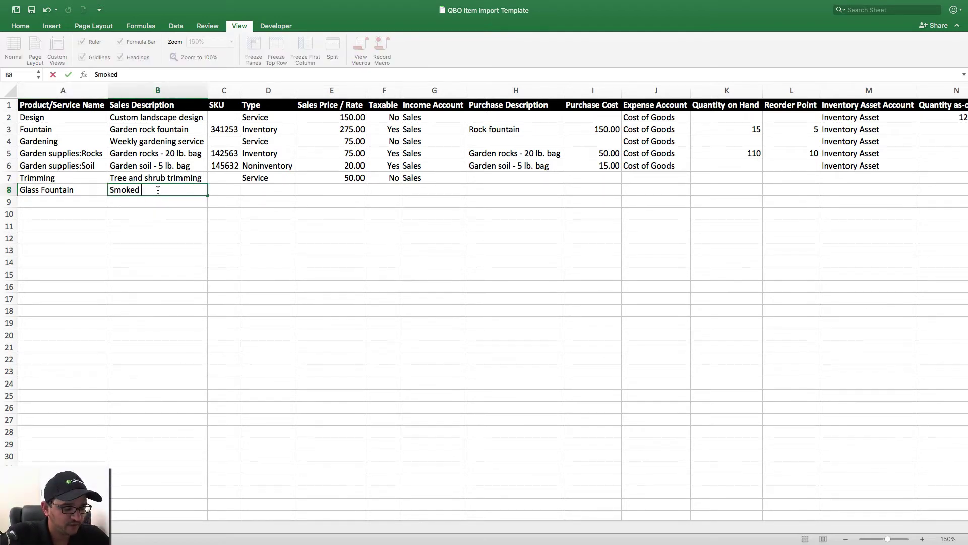
{"action": "type", "text": "Glass Fountain"}
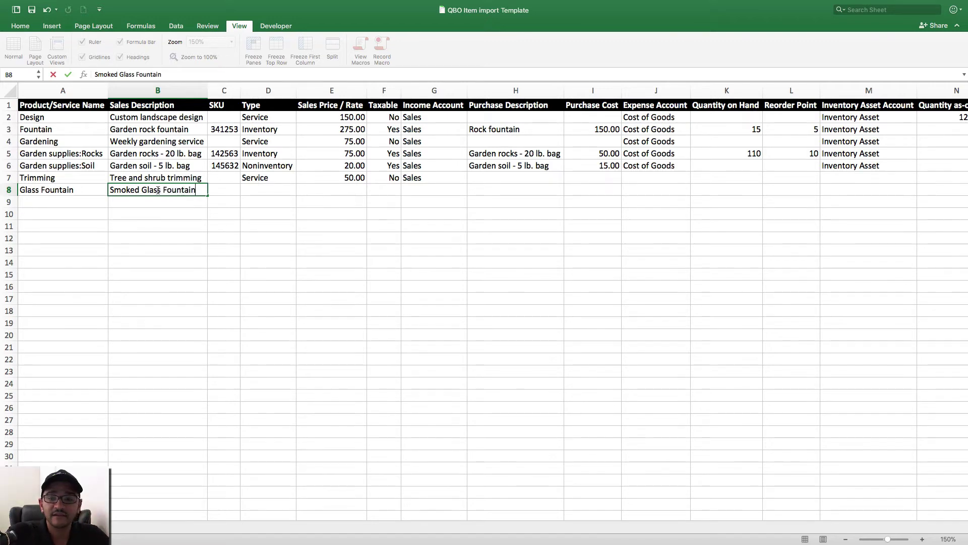
{"action": "key", "text": "Tab"}
{"action": "type", "text": "544"}
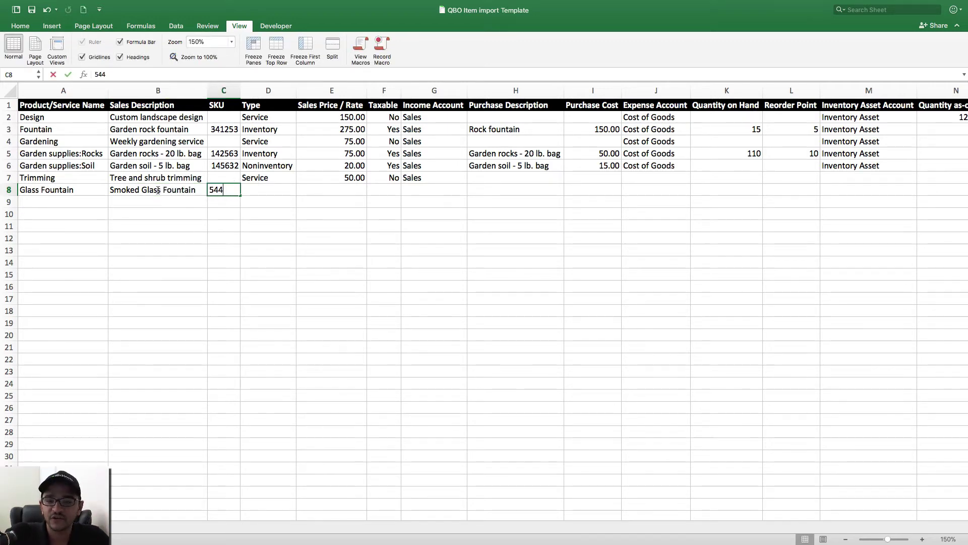
{"action": "key", "text": "Tab"}
Step: Give the new item type Inventory, sales price 250, taxable Yes and income account Sales
{"action": "left_click", "coordinate": [276, 129]}
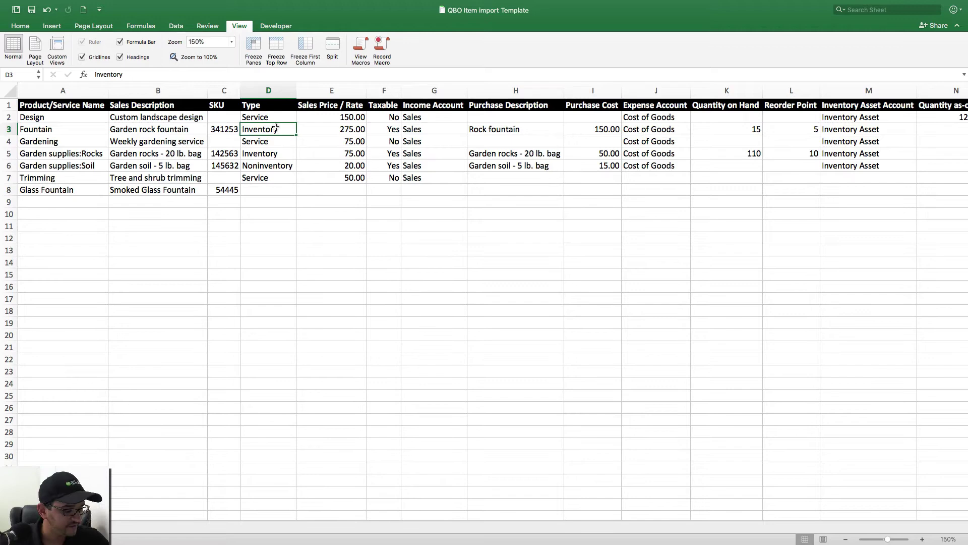
{"action": "key", "text": "super+c"}
{"action": "left_click", "coordinate": [266, 188]}
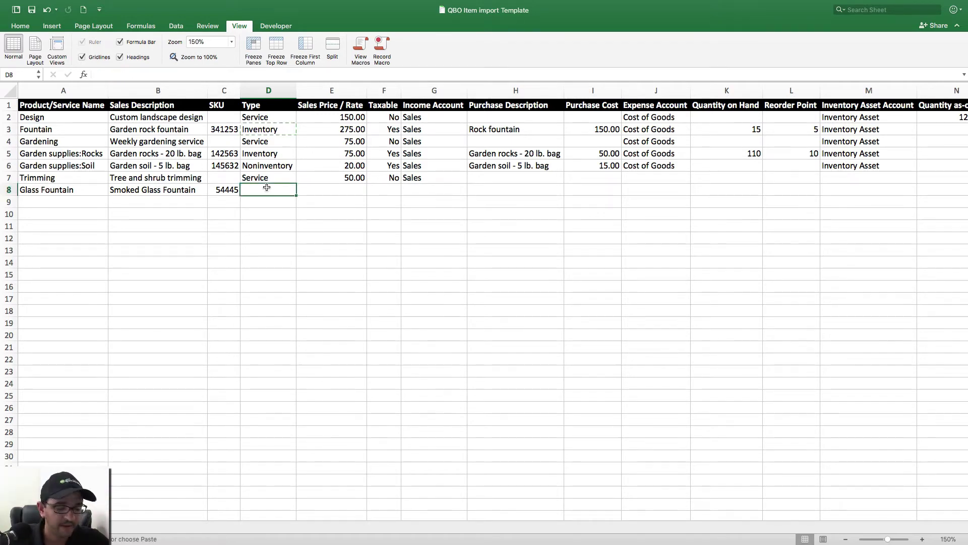
{"action": "key", "text": "super+v"}
{"action": "left_click", "coordinate": [363, 192]}
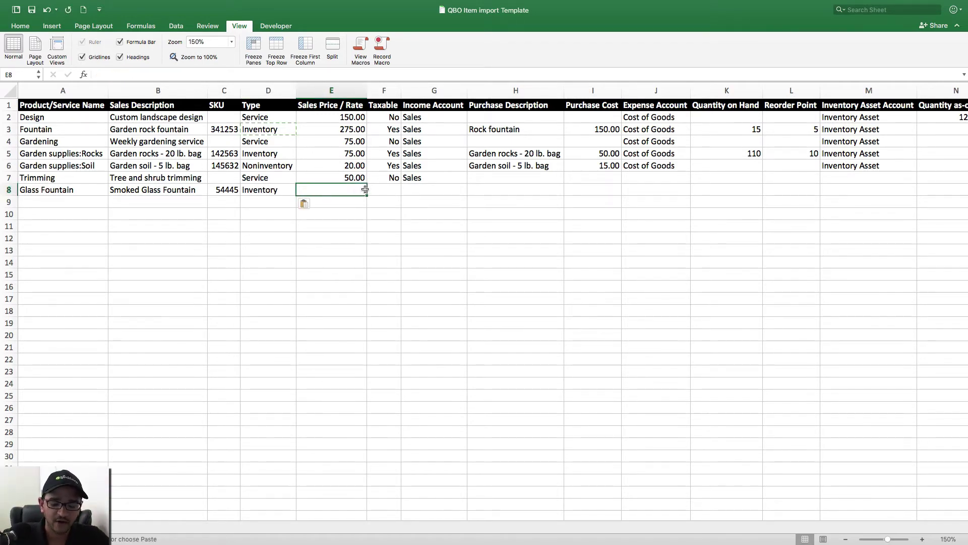
{"action": "type", "text": "250"}
{"action": "key", "text": "Tab"}
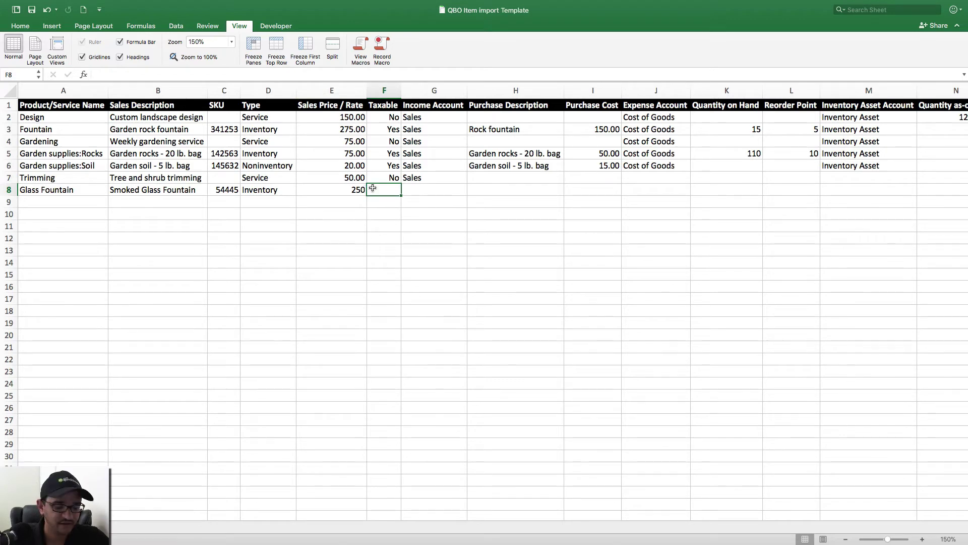
{"action": "type", "text": "Yes"}
{"action": "key", "text": "Tab"}
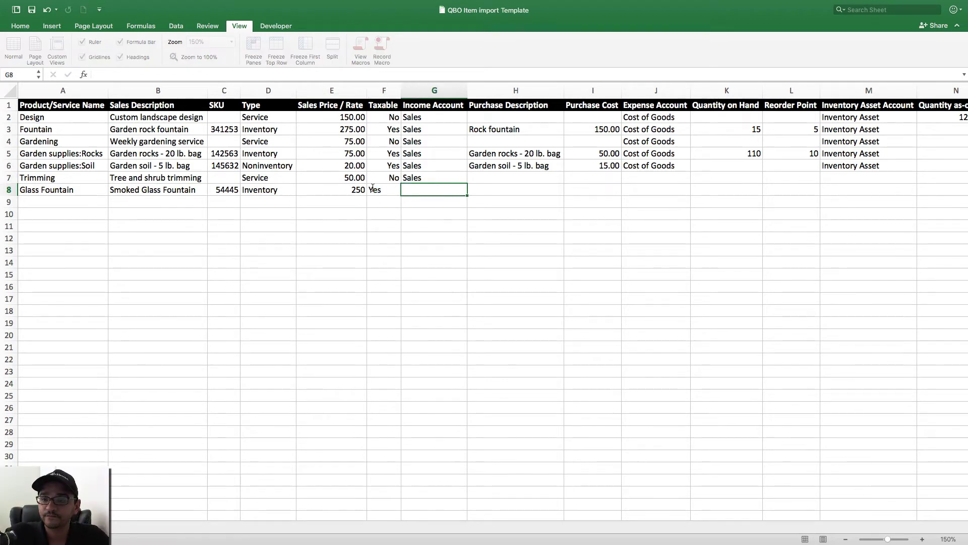
{"action": "type", "text": "Sales"}
{"action": "key", "text": "Tab"}
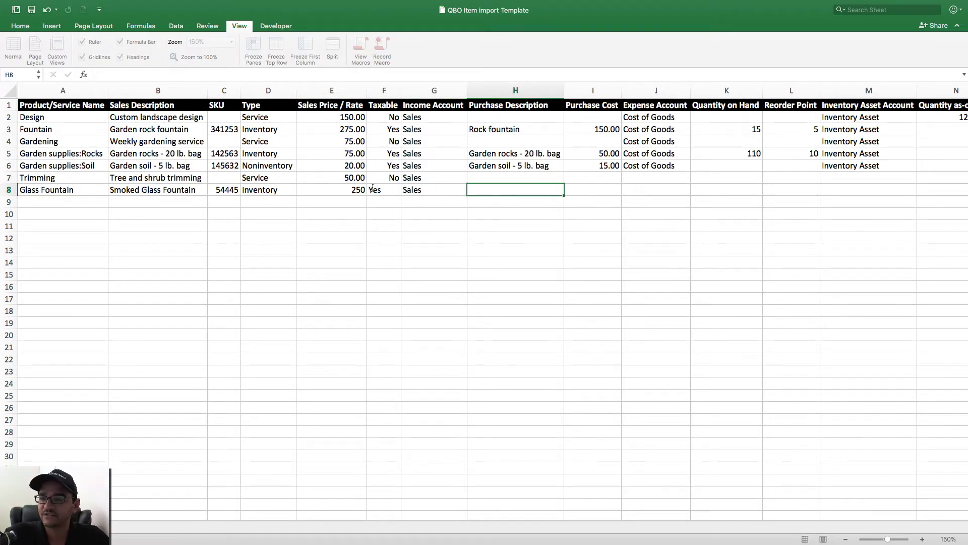
Step: Copy Smoked Glass Fountain into the purchase description cell H8
{"action": "left_click", "coordinate": [152, 189]}
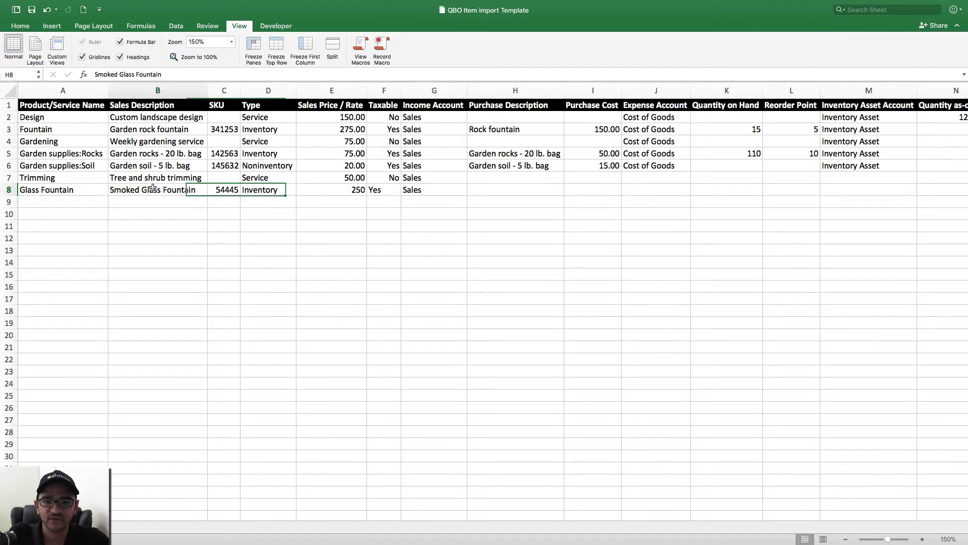
{"action": "key", "text": "super+c"}
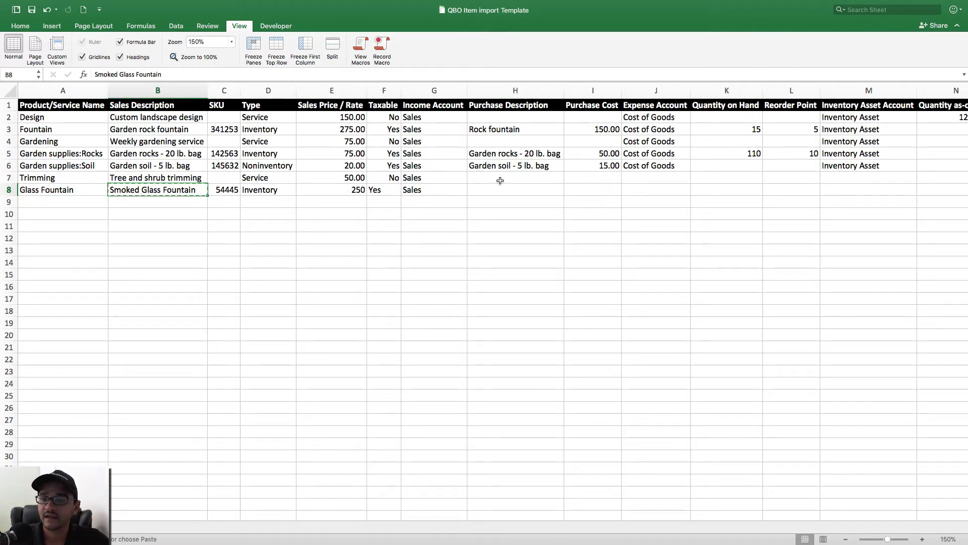
{"action": "left_click", "coordinate": [493, 189]}
{"action": "key", "text": "super+v"}
{"action": "left_click", "coordinate": [595, 188]}
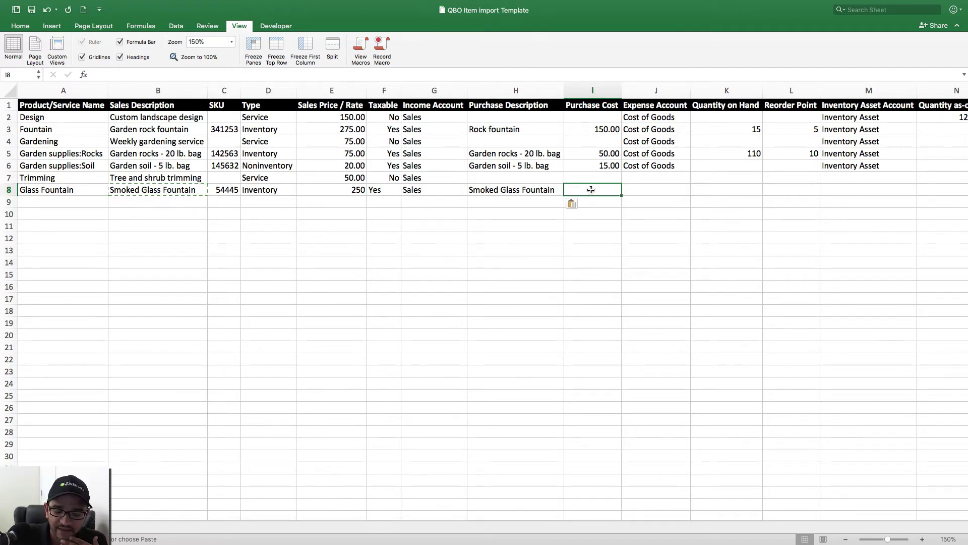
Step: Enter purchase cost 125, expense account Cost of Goods, quantity on hand 20 and reorder point 20
{"action": "type", "text": "125"}
{"action": "key", "text": "Tab"}
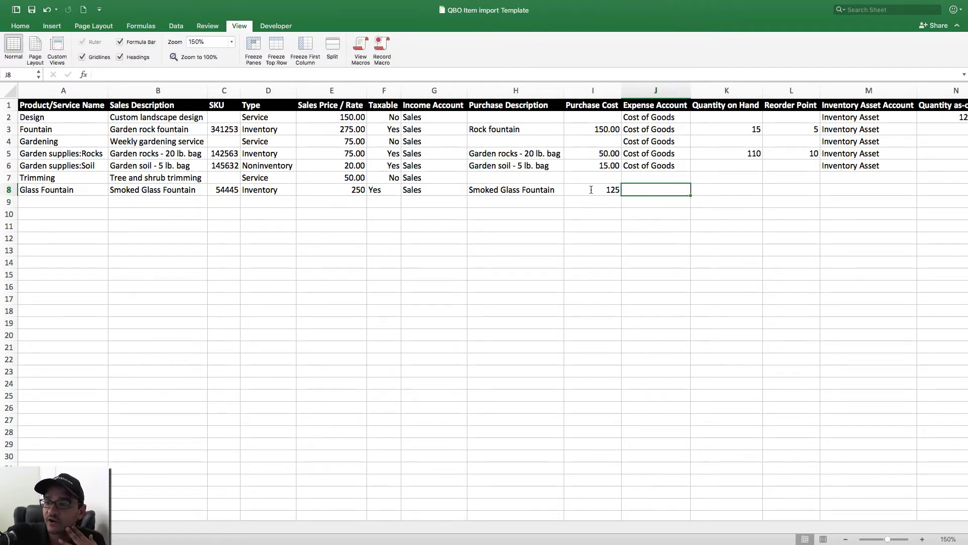
{"action": "left_click", "coordinate": [645, 165]}
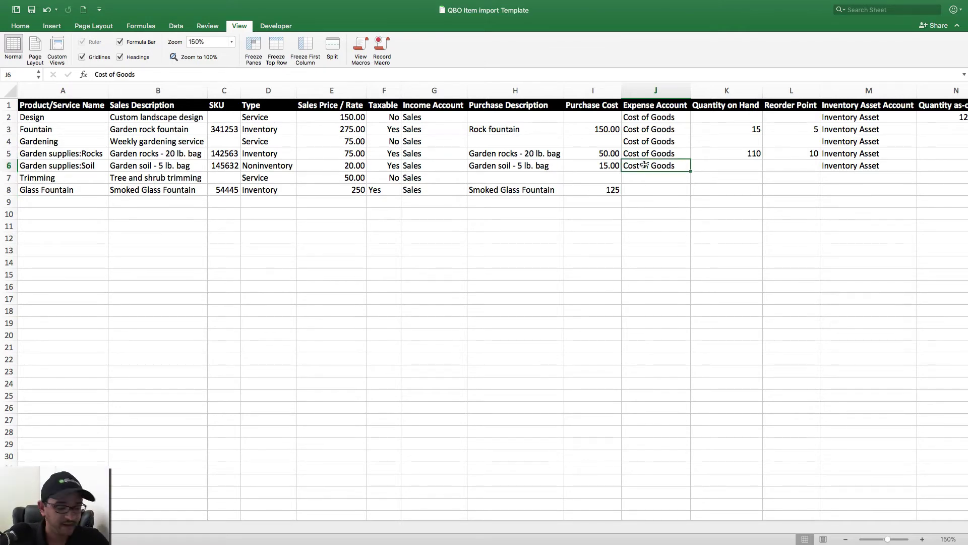
{"action": "key", "text": "super+c"}
{"action": "left_click", "coordinate": [653, 190]}
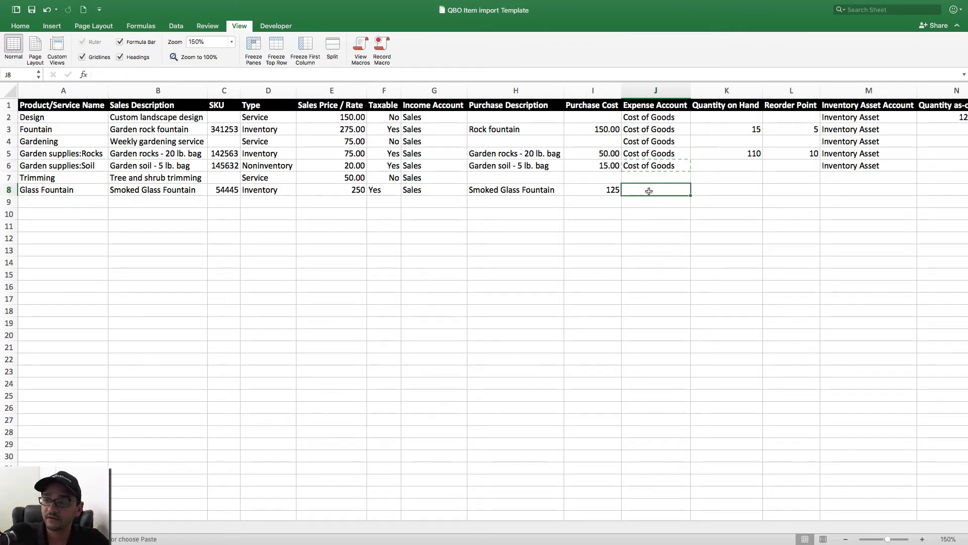
{"action": "key", "text": "super+v"}
{"action": "left_click", "coordinate": [743, 189]}
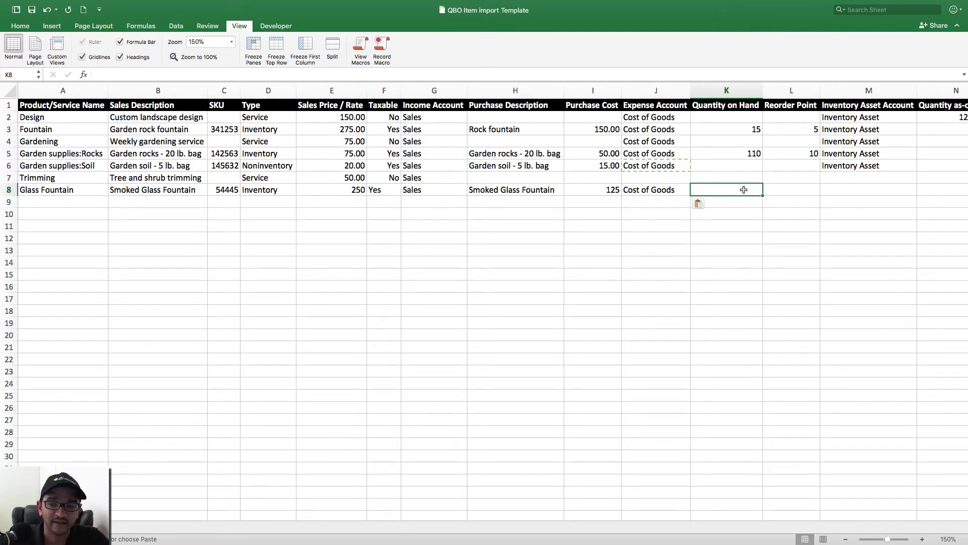
{"action": "type", "text": "10"}
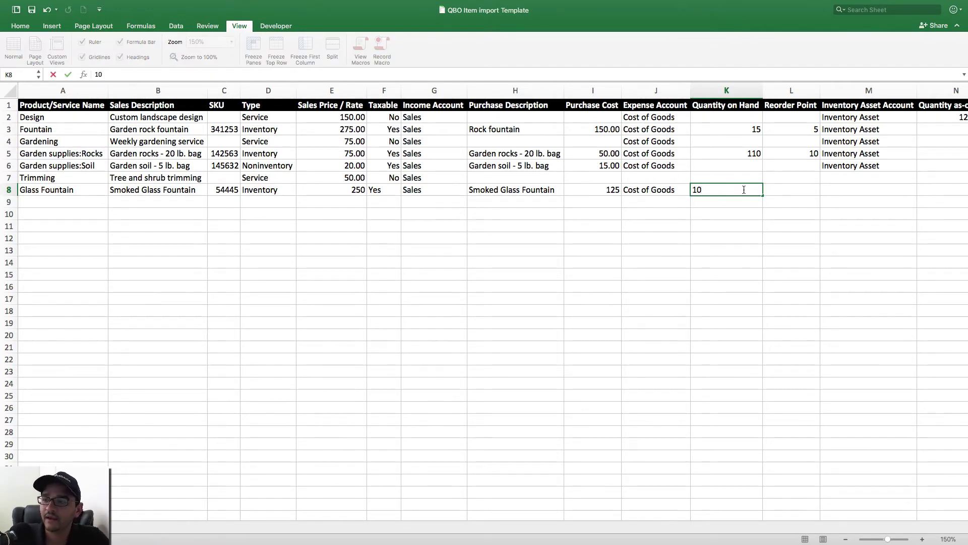
{"action": "type", "text": "20"}
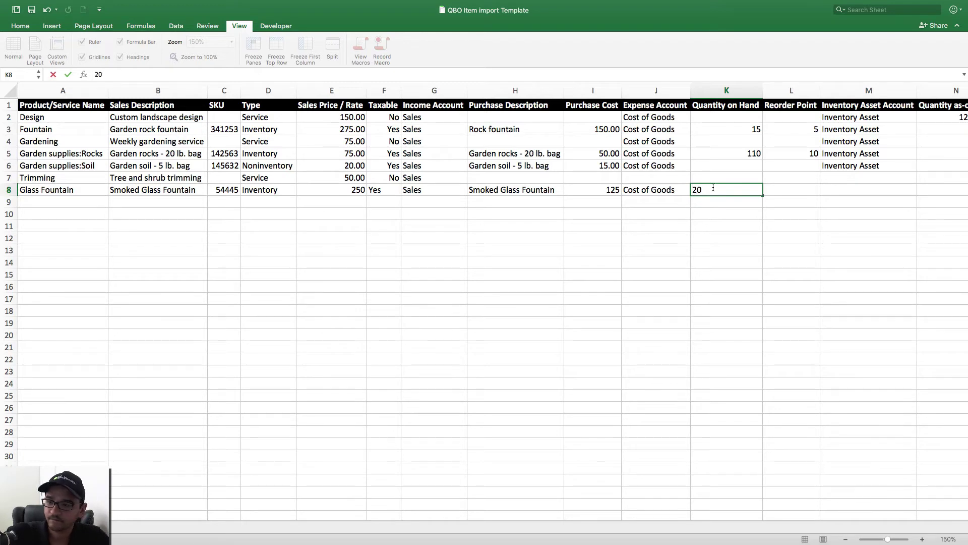
{"action": "key", "text": "Tab"}
{"action": "type", "text": "20"}
{"action": "key", "text": "Tab"}
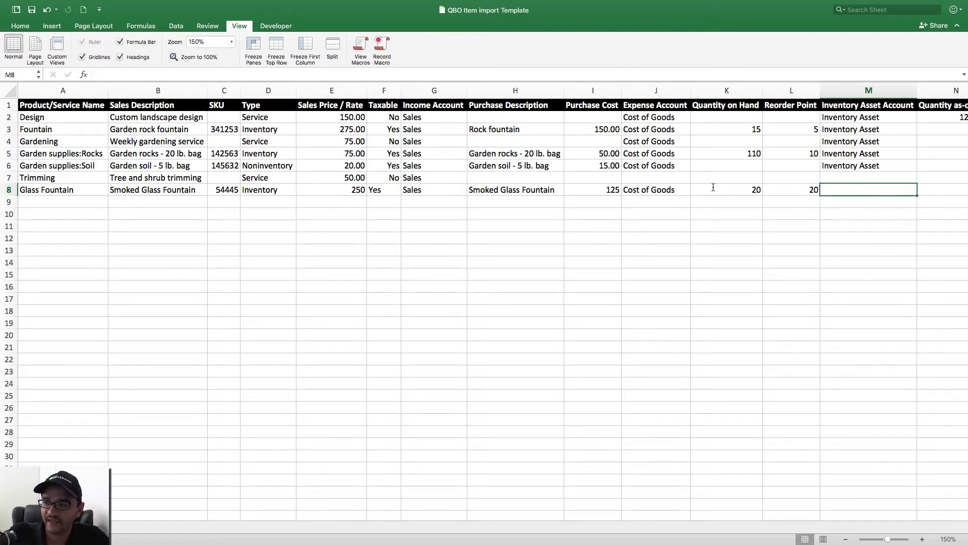
Step: Fill in Inventory Asset as the asset account and 12/31/2017 as the as-of date
{"action": "scroll", "coordinate": [713, 188], "scroll_direction": "right", "scroll_amount": 5}
{"action": "left_click", "coordinate": [622, 161]}
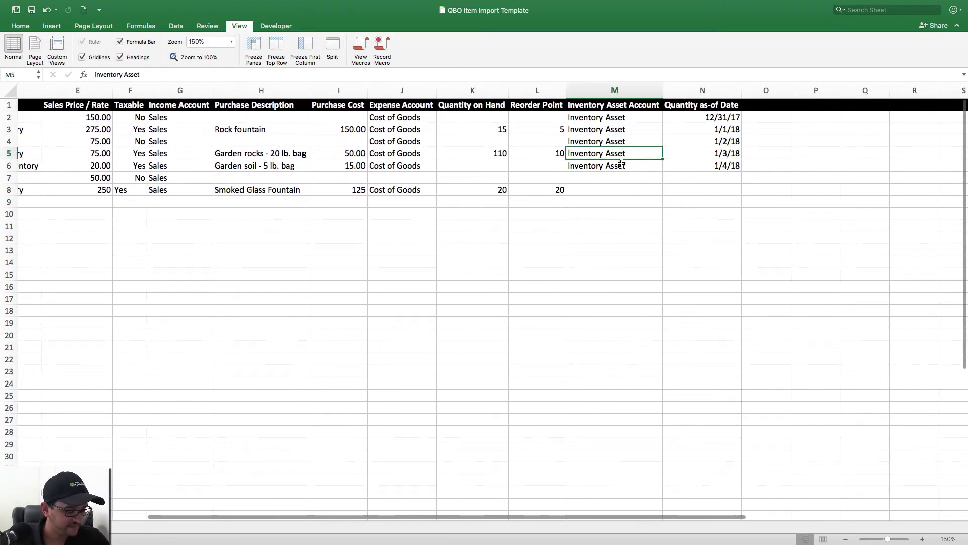
{"action": "left_click", "coordinate": [622, 165]}
{"action": "key", "text": "cmd+c"}
{"action": "left_click", "coordinate": [618, 191]}
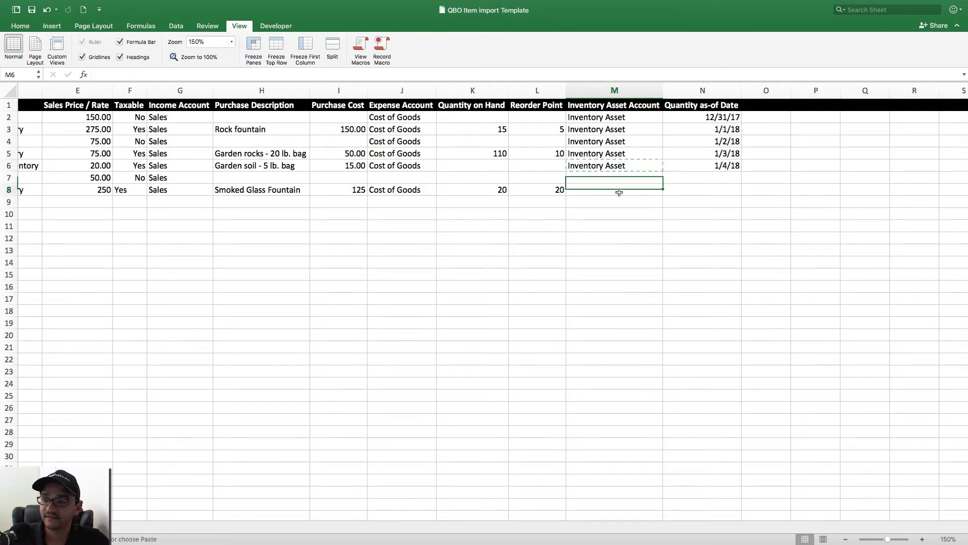
{"action": "key", "text": "super+v"}
{"action": "left_click", "coordinate": [696, 190]}
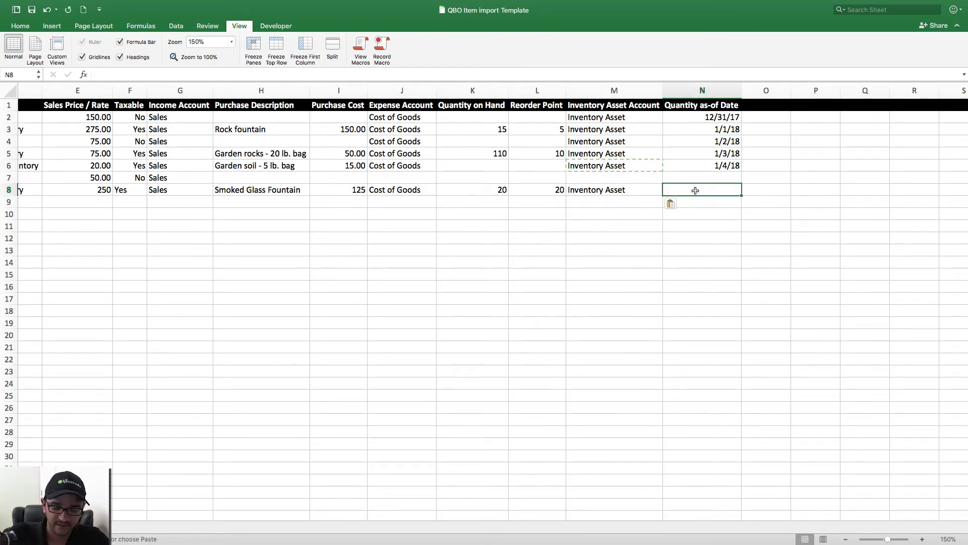
{"action": "type", "text": "112"}
{"action": "key", "text": "BackSpace"}
{"action": "key", "text": "BackSpace"}
{"action": "key", "text": "BackSpace"}
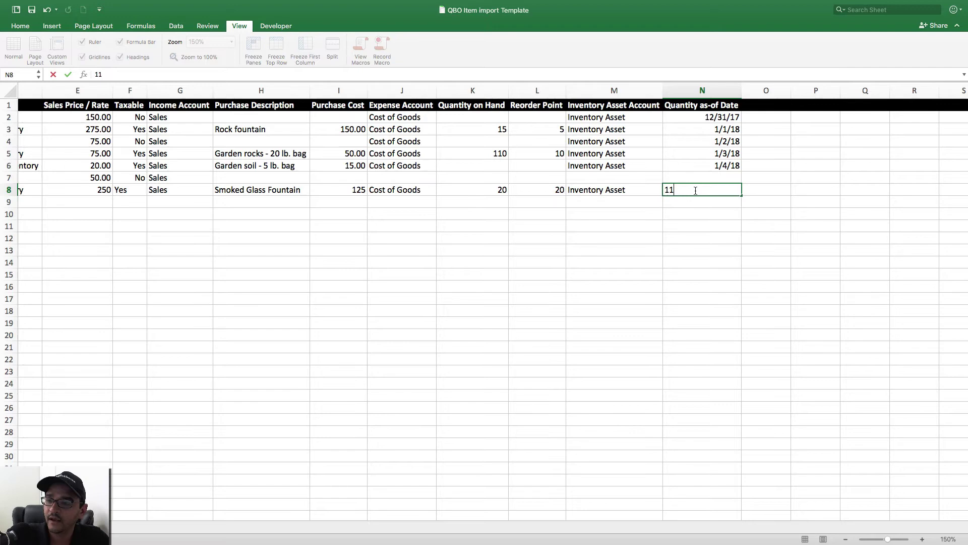
{"action": "type", "text": "/31"}
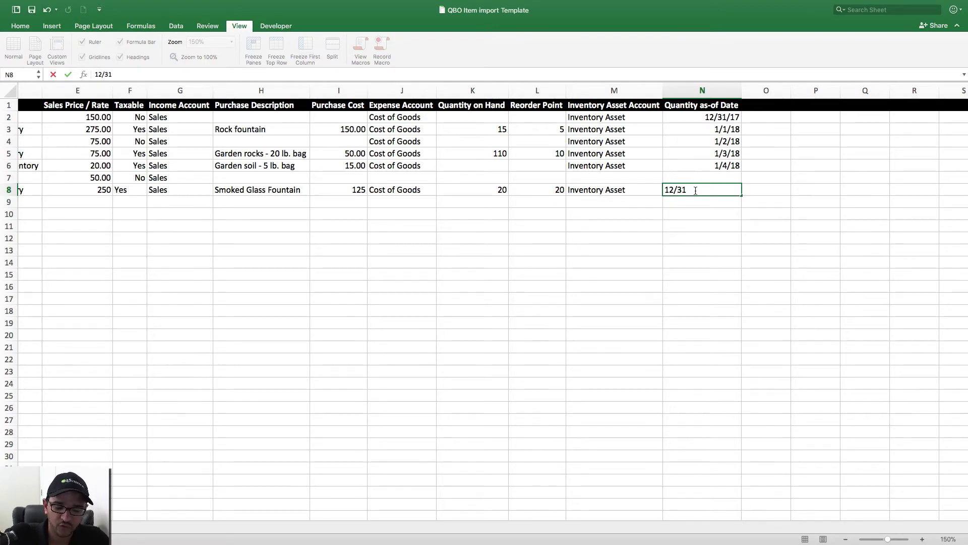
{"action": "type", "text": "/2017"}
{"action": "key", "text": "Return"}
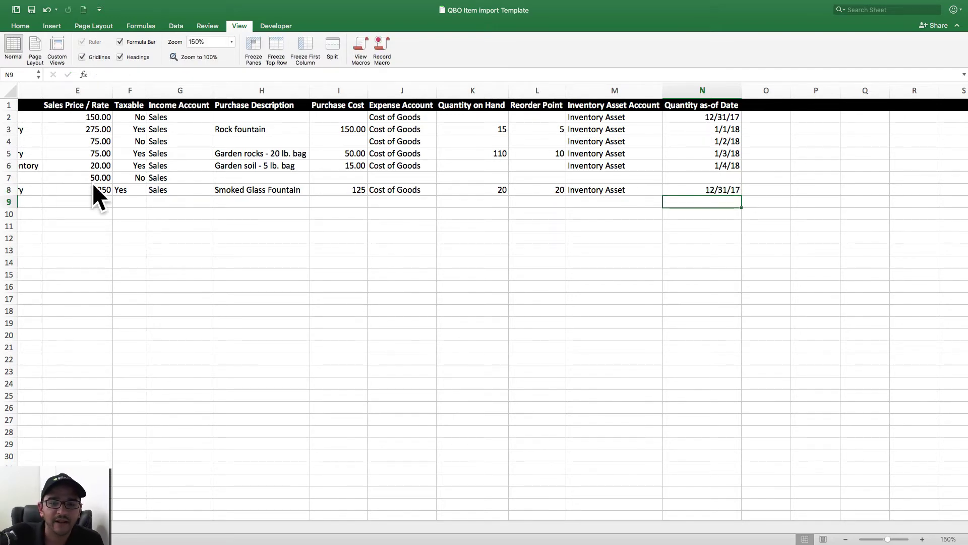
Step: Delete sample rows 2–7 in two passes and verify Glass Fountain's SKU 54445 in row 2
{"action": "left_click_drag", "start_coordinate": [8, 178], "coordinate": [10, 121]}
{"action": "right_click", "coordinate": [10, 121]}
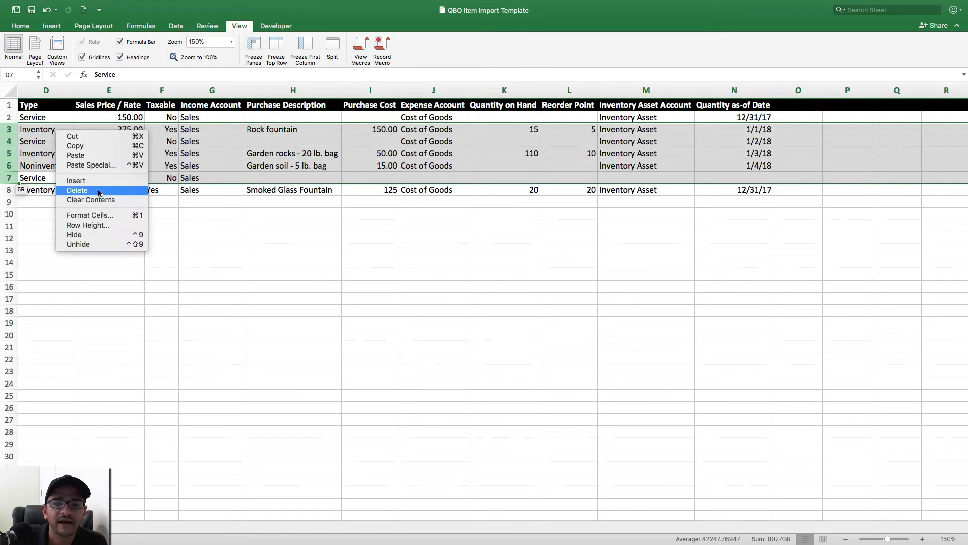
{"action": "left_click", "coordinate": [19, 90]}
{"action": "right_click", "coordinate": [10, 117]}
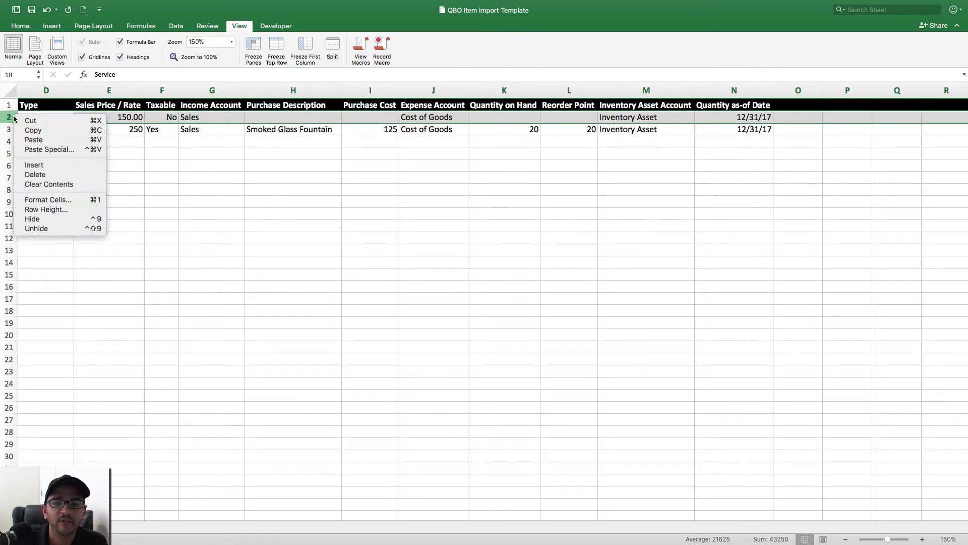
{"action": "left_click", "coordinate": [50, 174]}
{"action": "scroll", "coordinate": [322, 313], "scroll_direction": "left", "scroll_amount": 3}
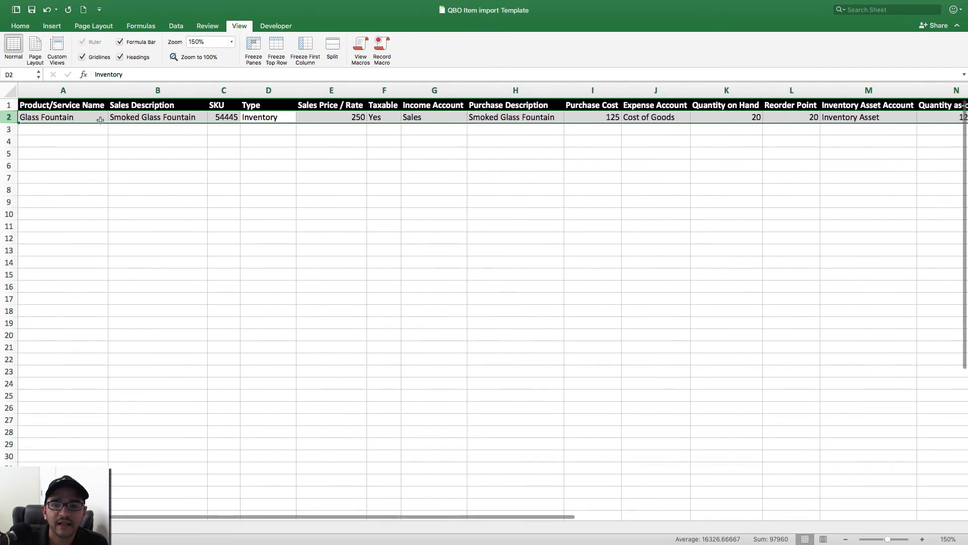
{"action": "left_click", "coordinate": [149, 116]}
{"action": "left_click", "coordinate": [235, 116]}
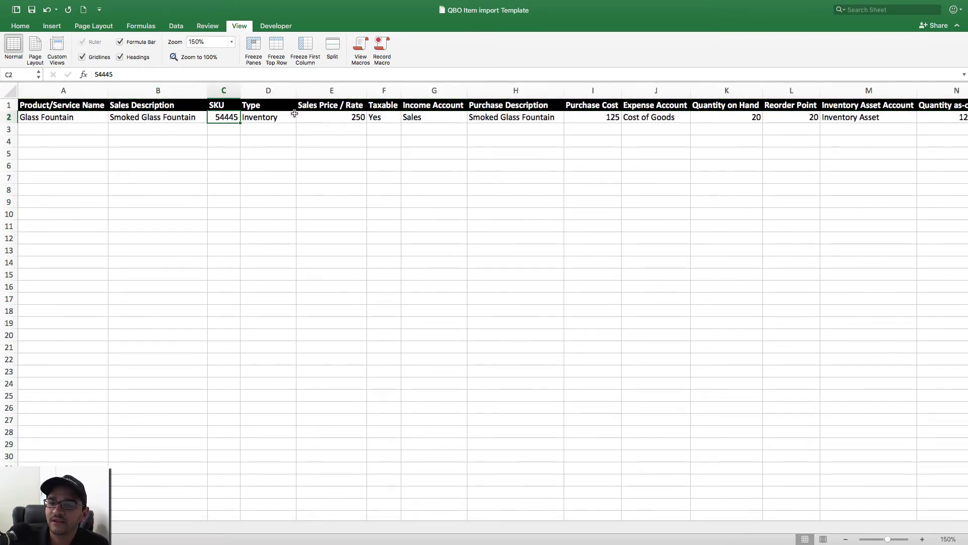
{"action": "scroll", "coordinate": [626, 118], "scroll_direction": "right", "scroll_amount": 5}
{"action": "scroll", "coordinate": [628, 121], "scroll_direction": "left", "scroll_amount": 5}
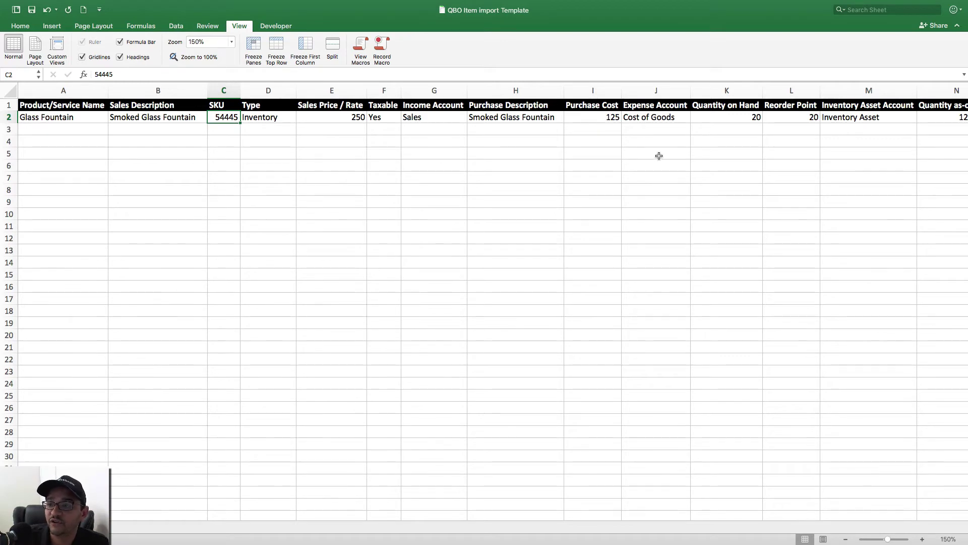
Step: Change Glass Fountain's quantity on hand in K2 from 20 to 0 and check the as-of date
{"action": "scroll", "coordinate": [659, 155], "scroll_direction": "right", "scroll_amount": 2}
{"action": "left_click", "coordinate": [684, 117]}
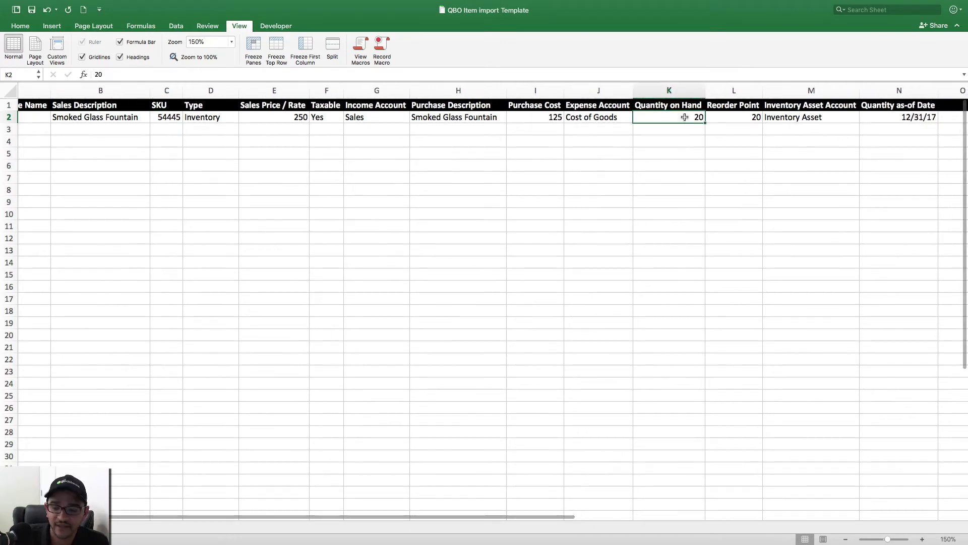
{"action": "type", "text": "0"}
{"action": "key", "text": "Tab"}
{"action": "key", "text": "Tab"}
{"action": "key", "text": "Tab"}
{"action": "key", "text": "Tab"}
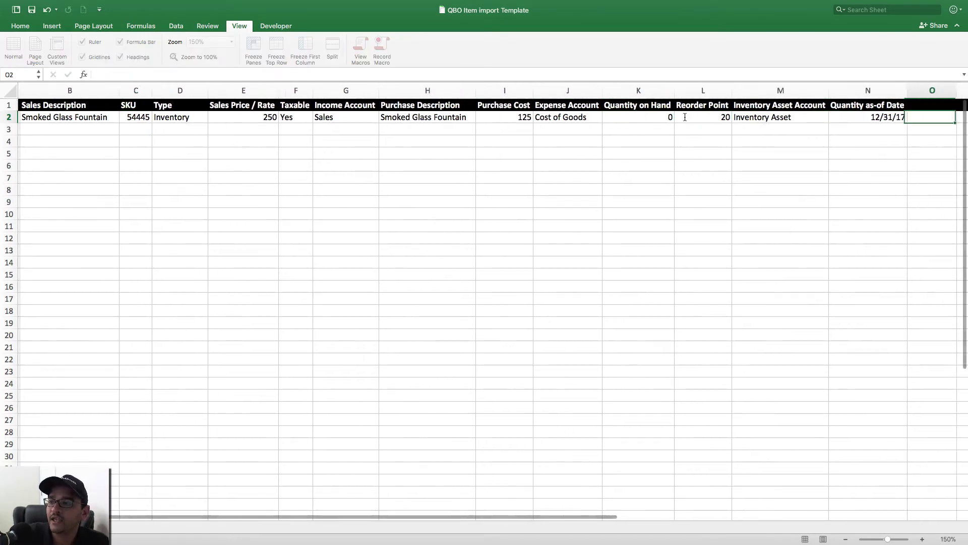
{"action": "key", "text": "Left"}
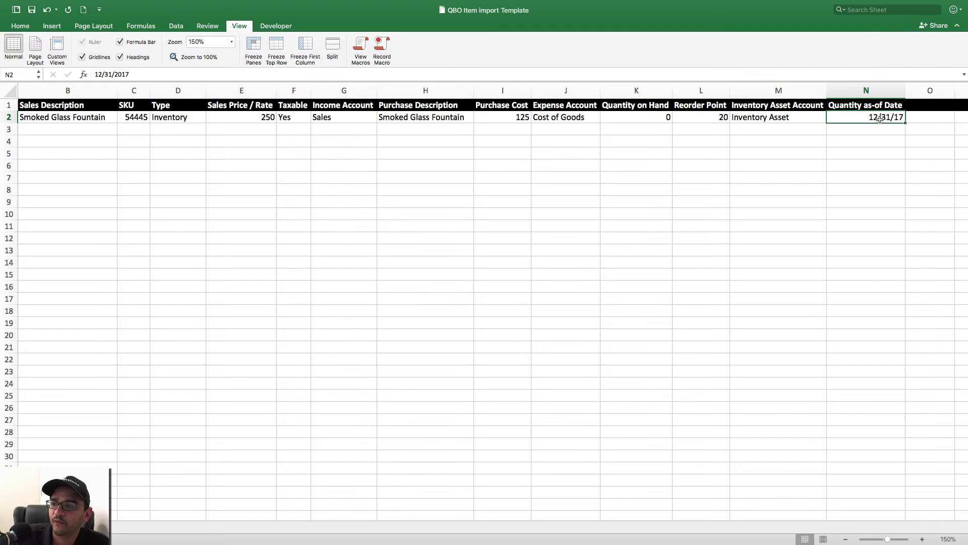
{"action": "key", "text": "Down"}
{"action": "key", "text": "Up"}
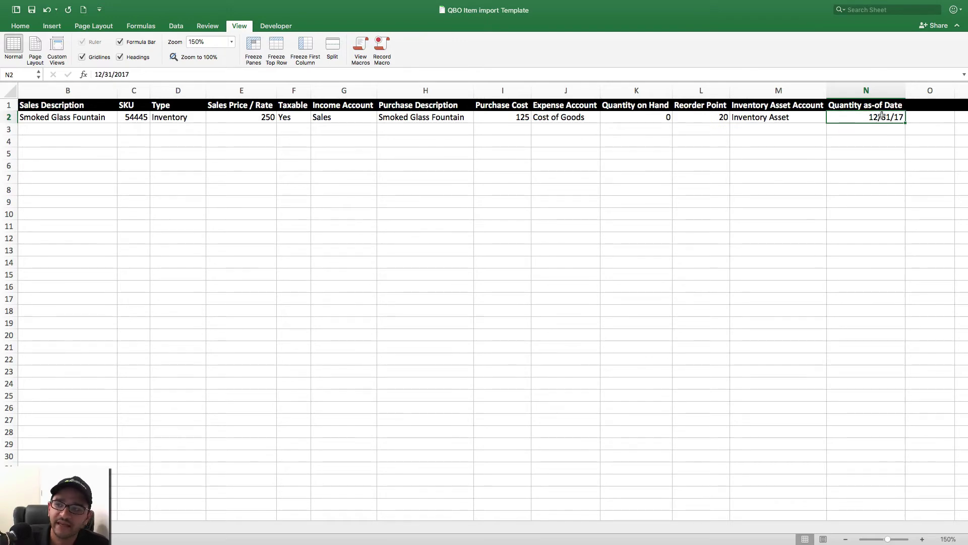
{"action": "left_click", "coordinate": [650, 122]}
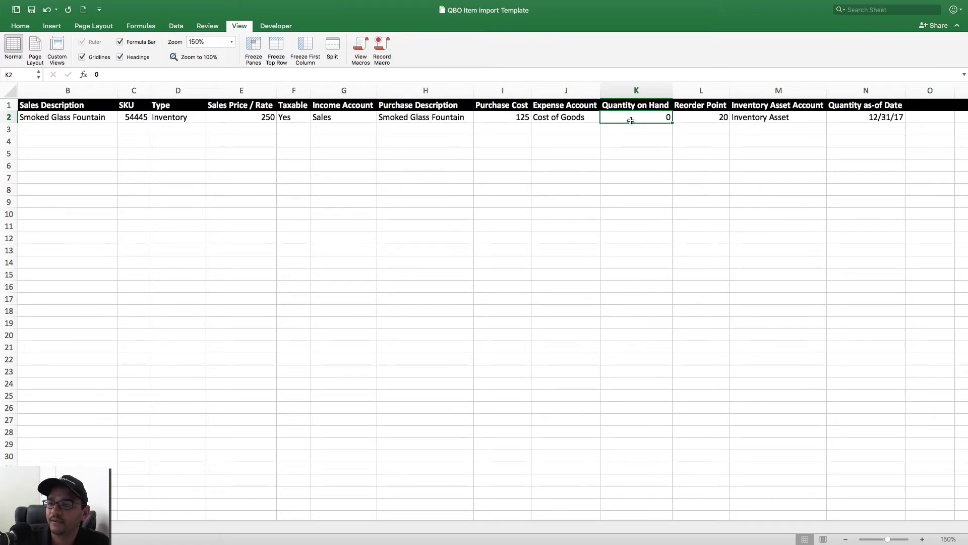
Step: Restore Glass Fountain's quantity on hand in K2 to 20
{"action": "left_click", "coordinate": [521, 117]}
{"action": "left_click", "coordinate": [646, 115]}
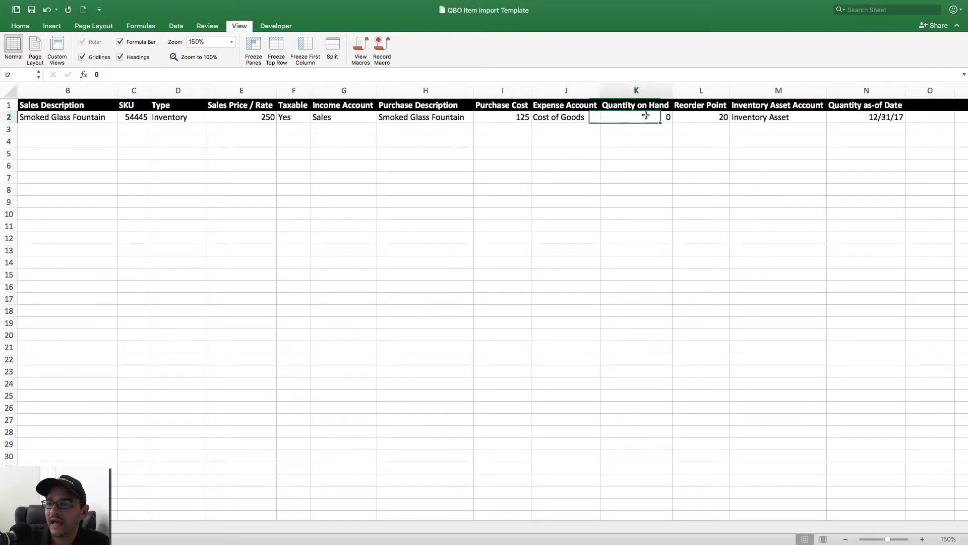
{"action": "type", "text": "20"}
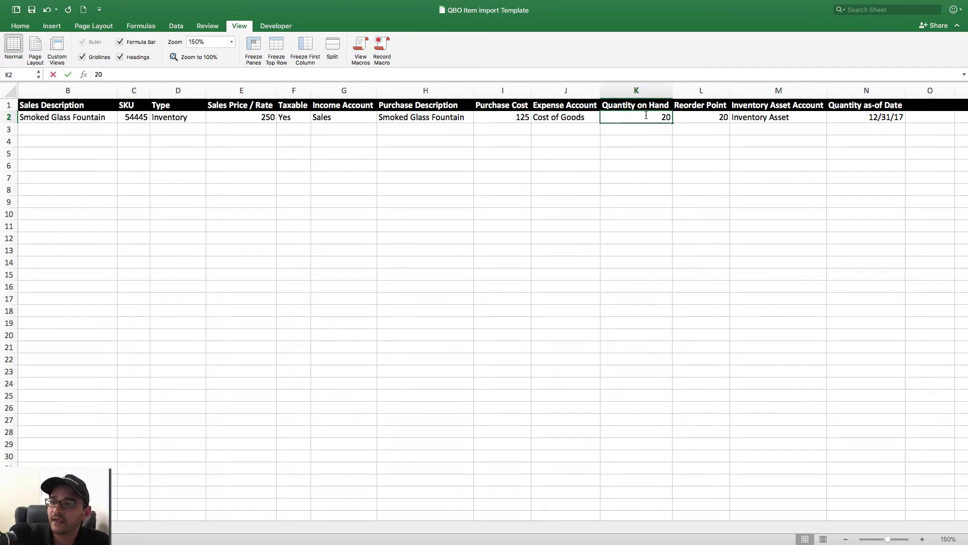
{"action": "key", "text": "Return"}
{"action": "key", "text": "Return"}
Step: Calculate the inventory value as quantity times purchase cost (2500) in a scratch cell, then clear it
{"action": "type", "text": "="}
{"action": "left_click", "coordinate": [645, 117]}
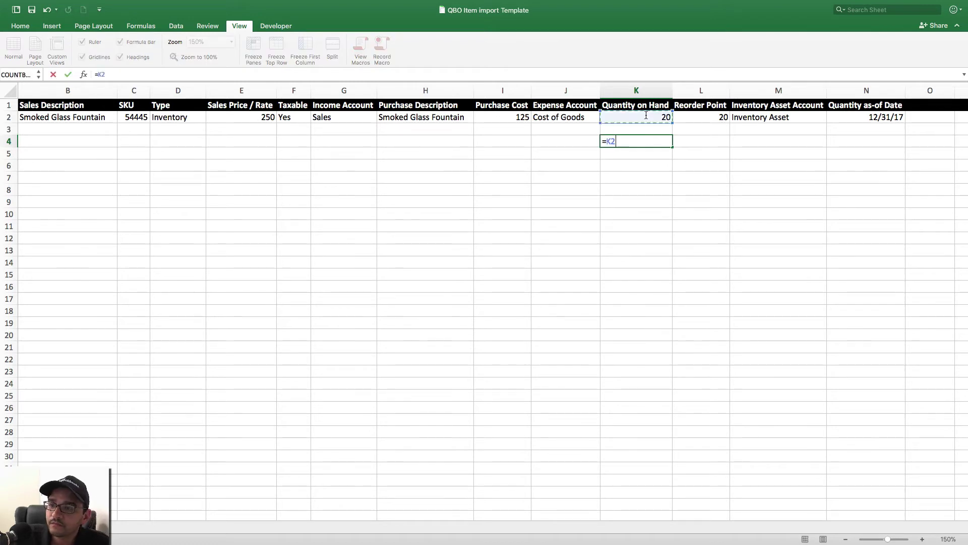
{"action": "type", "text": "*"}
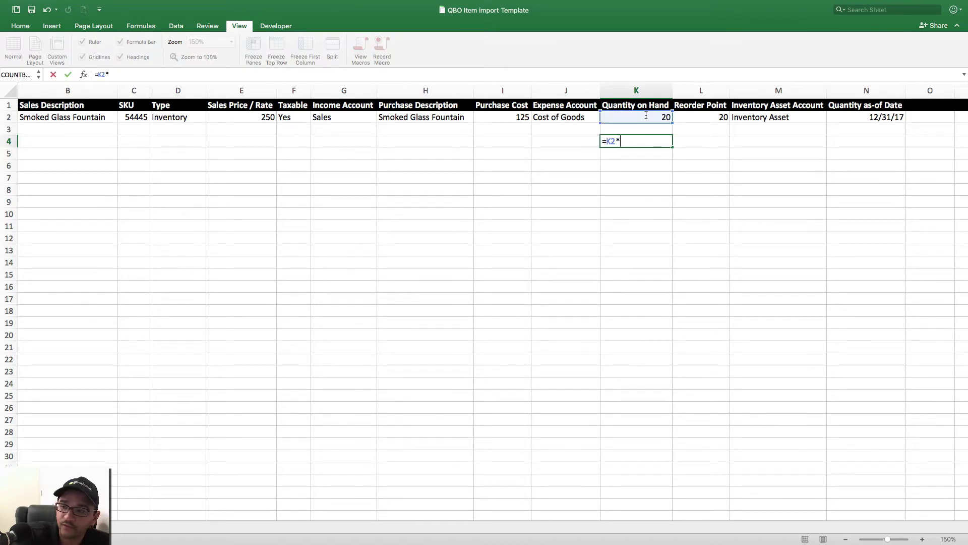
{"action": "left_click", "coordinate": [511, 115]}
{"action": "key", "text": "Return"}
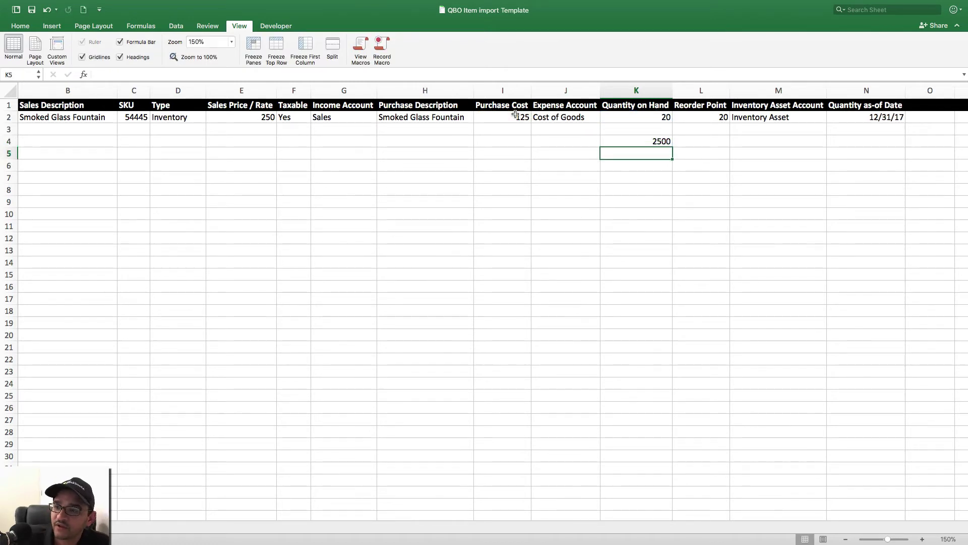
{"action": "left_click", "coordinate": [655, 142]}
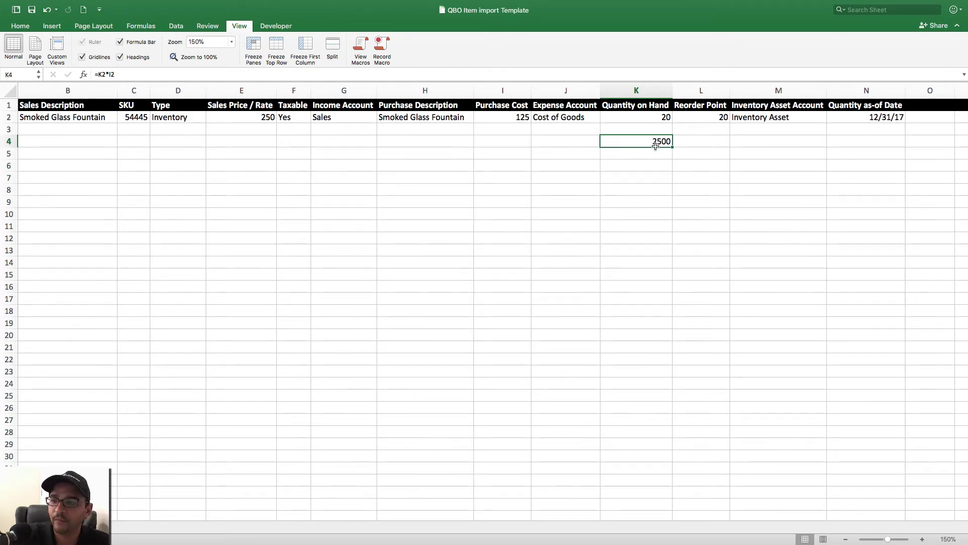
{"action": "key", "text": "Delete"}
{"action": "left_click", "coordinate": [595, 145]}
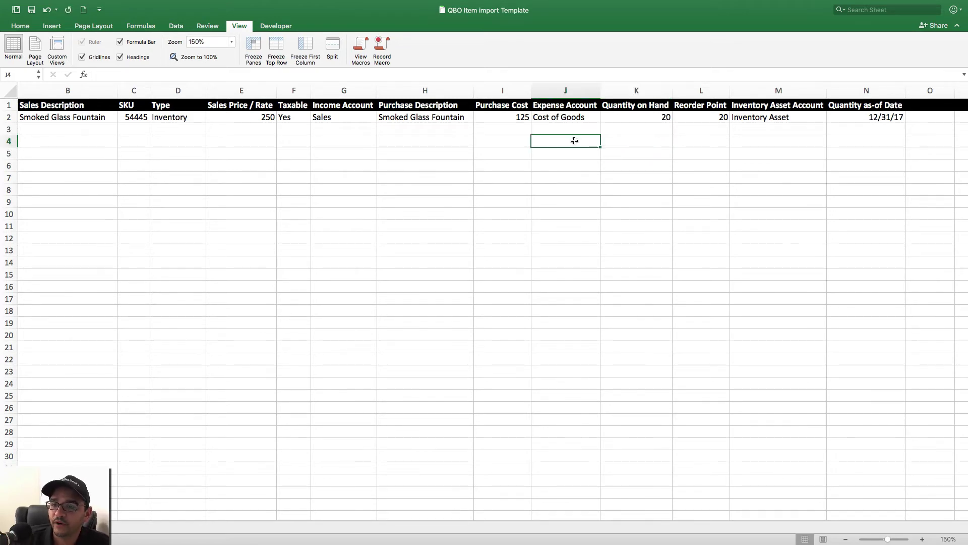
{"action": "left_click", "coordinate": [644, 139]}
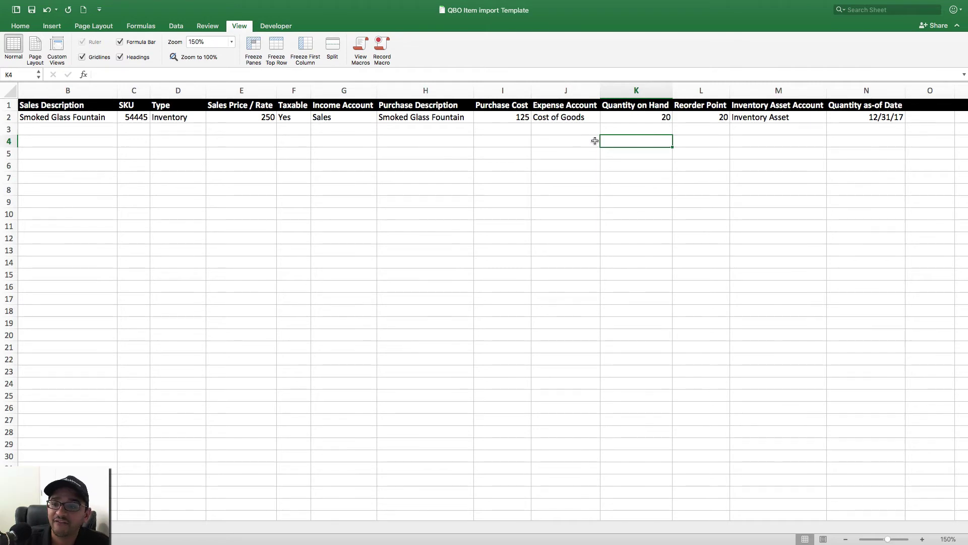
Step: Review the purchase cost 125 and as-of date 12/31/17, then switch away from Excel
{"action": "left_click", "coordinate": [519, 118]}
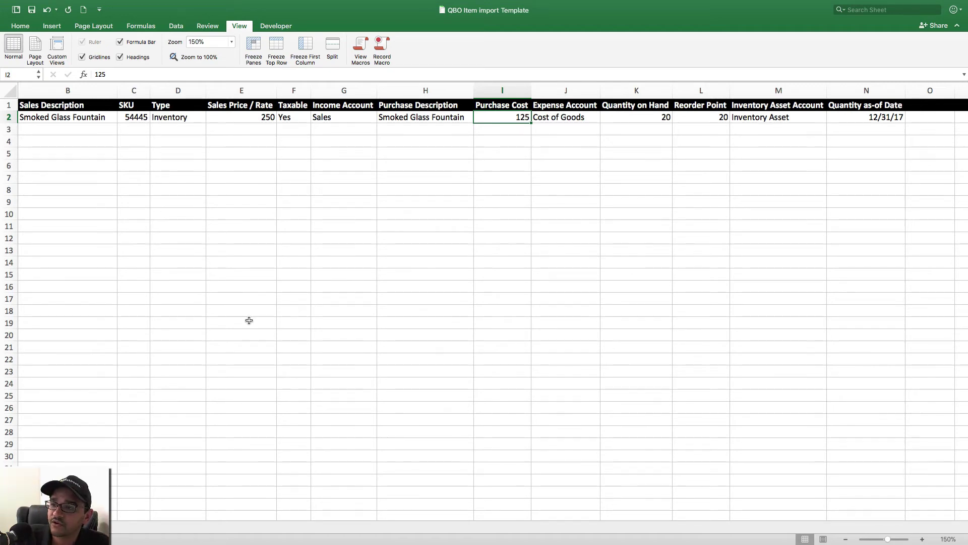
{"action": "scroll", "coordinate": [637, 155], "scroll_direction": "up", "scroll_amount": 2}
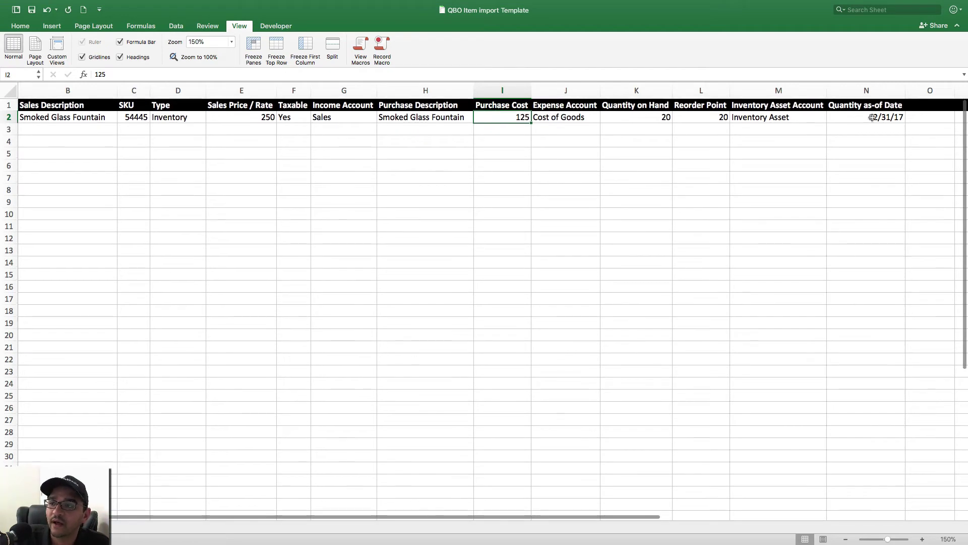
{"action": "left_click", "coordinate": [873, 116]}
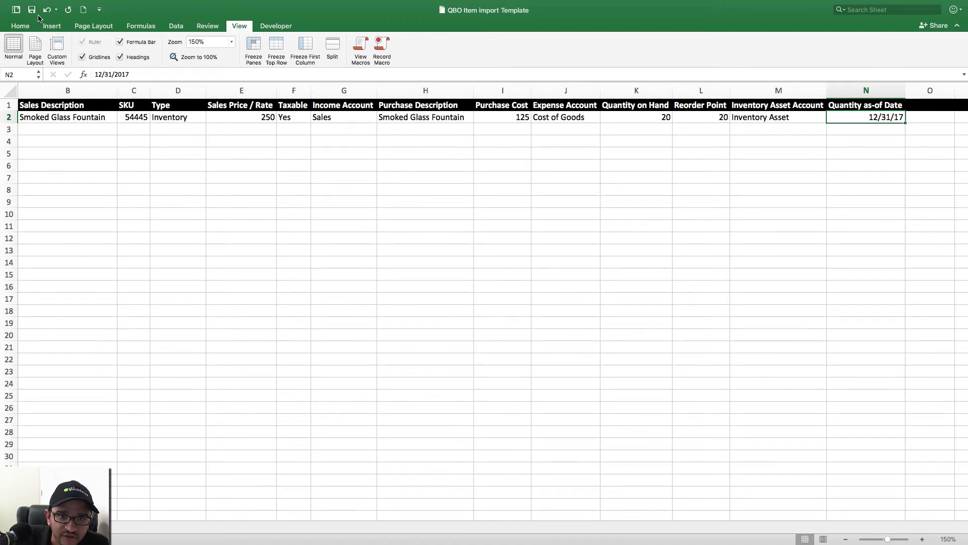
{"action": "key", "text": "ctrl+Right"}
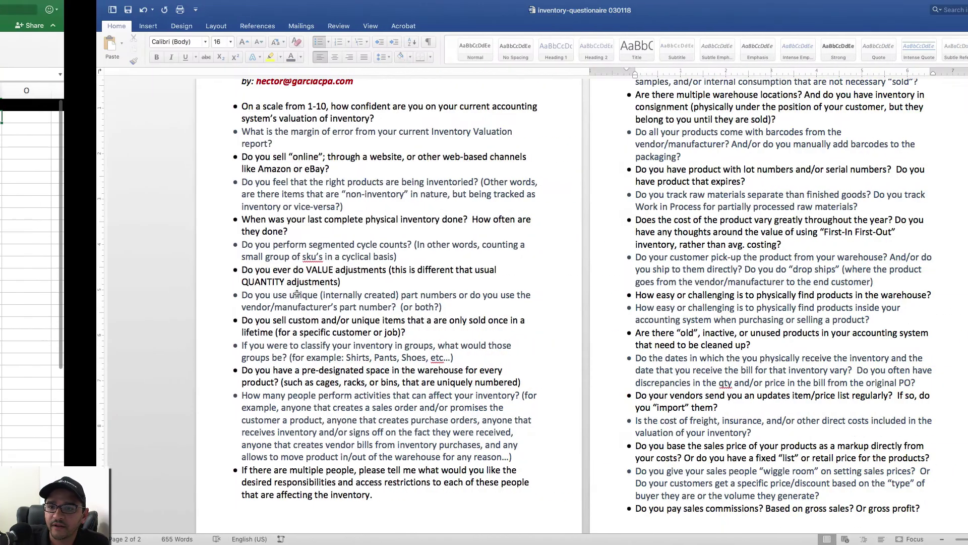
Step: Upload QBO Item import Template.xls to the QuickBooks import and continue to field mapping
{"action": "key", "text": "ctrl+Left"}
{"action": "key", "text": "ctrl+Left"}
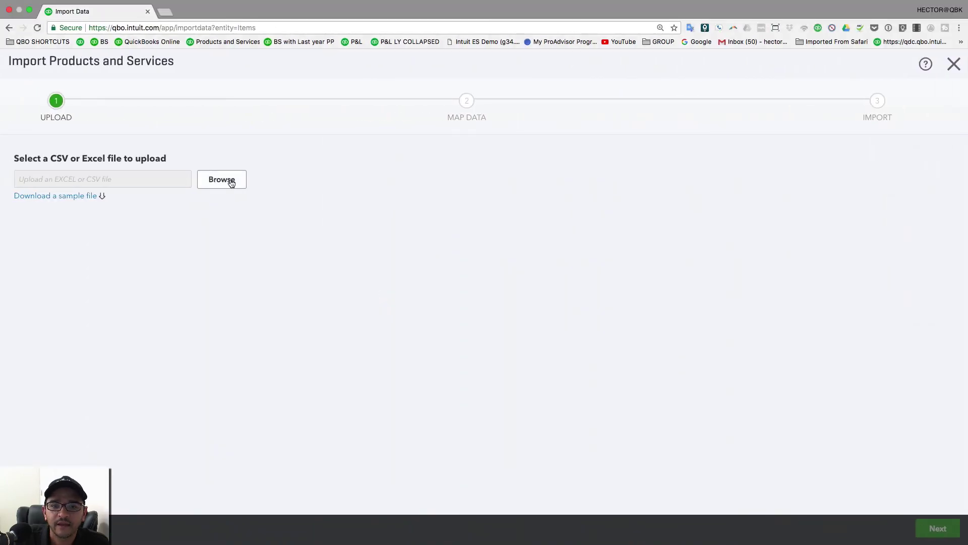
{"action": "left_click", "coordinate": [227, 181]}
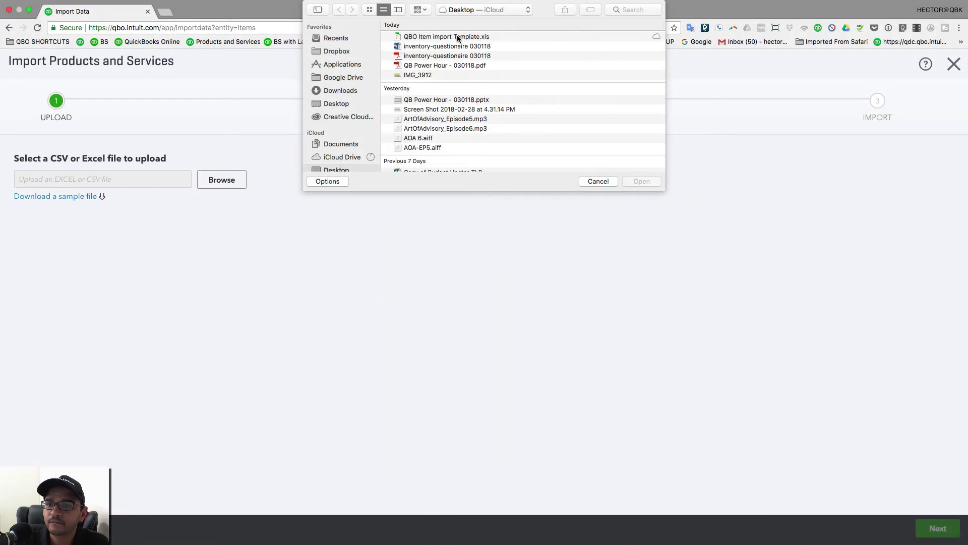
{"action": "left_click", "coordinate": [457, 37]}
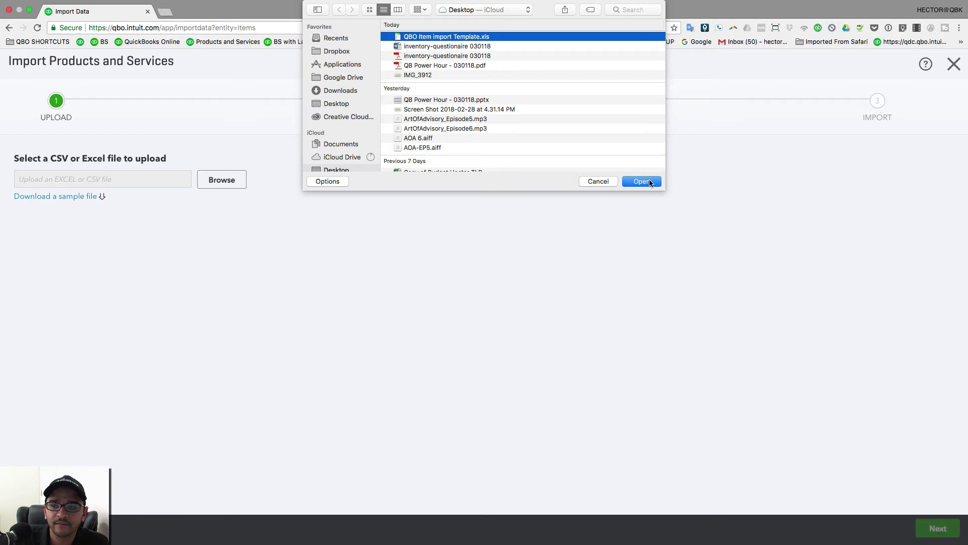
{"action": "left_click", "coordinate": [648, 182]}
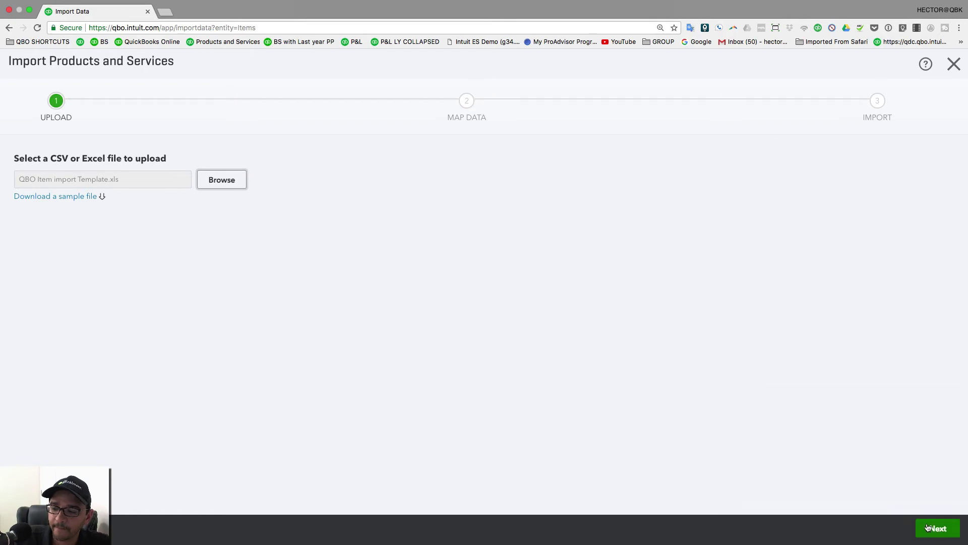
{"action": "left_click", "coordinate": [928, 527]}
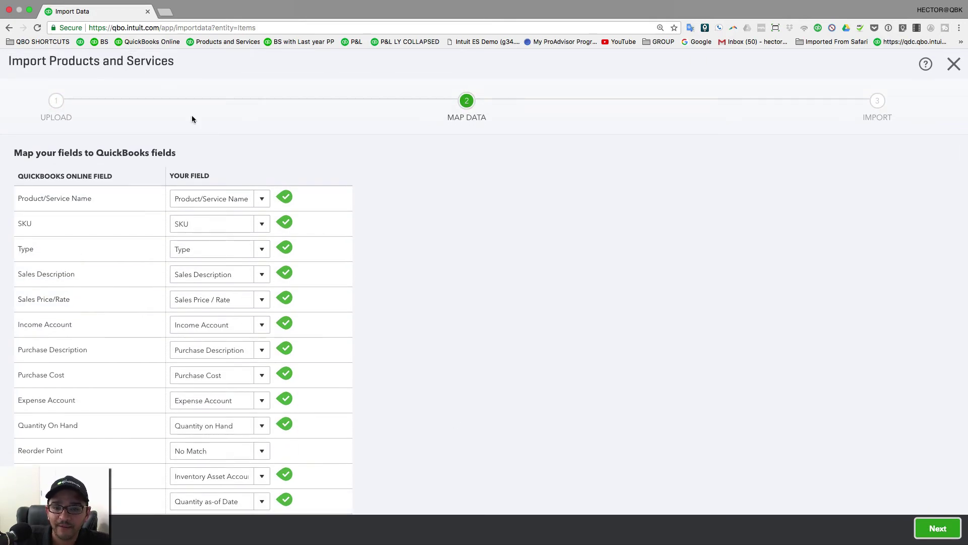
Step: Map the Reorder Point field to the file's Reorder Point column and review the other mappings
{"action": "left_click", "coordinate": [262, 199]}
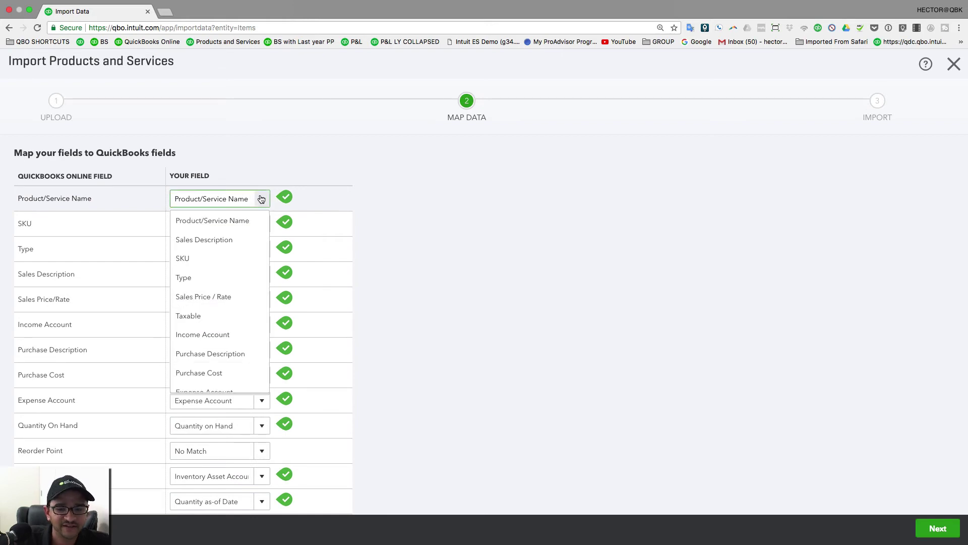
{"action": "left_click", "coordinate": [342, 209]}
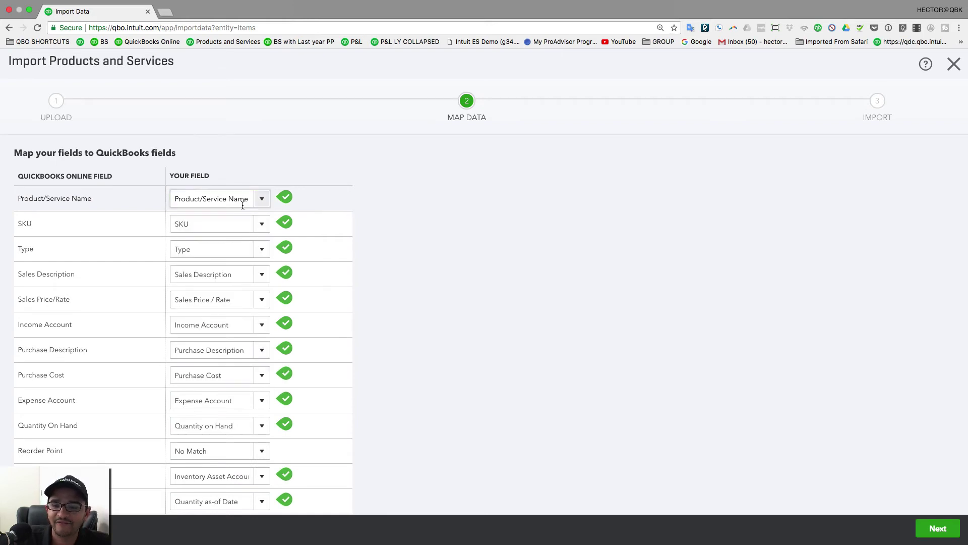
{"action": "left_click", "coordinate": [213, 449]}
{"action": "left_click", "coordinate": [260, 451]}
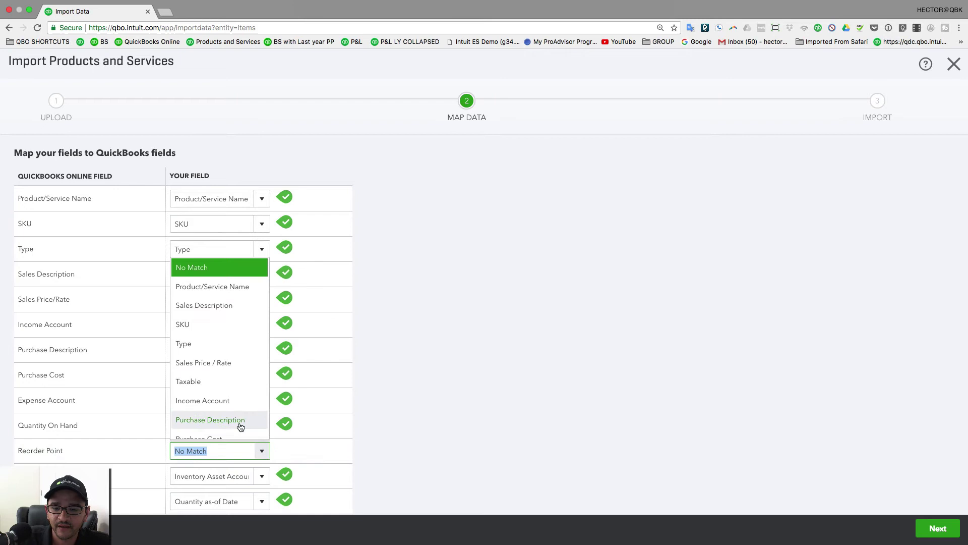
{"action": "scroll", "coordinate": [241, 427], "scroll_direction": "down", "scroll_amount": 5}
{"action": "left_click", "coordinate": [213, 396]}
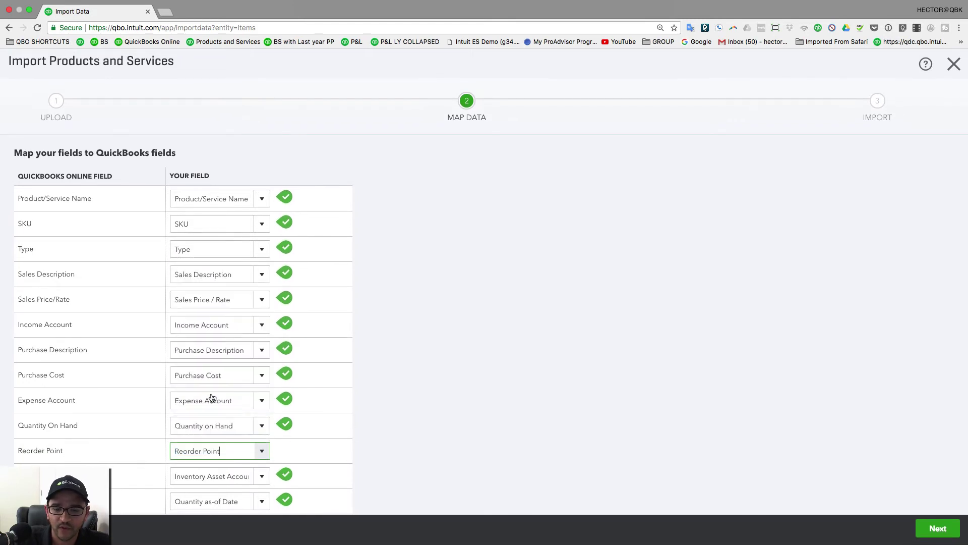
{"action": "left_click", "coordinate": [247, 502]}
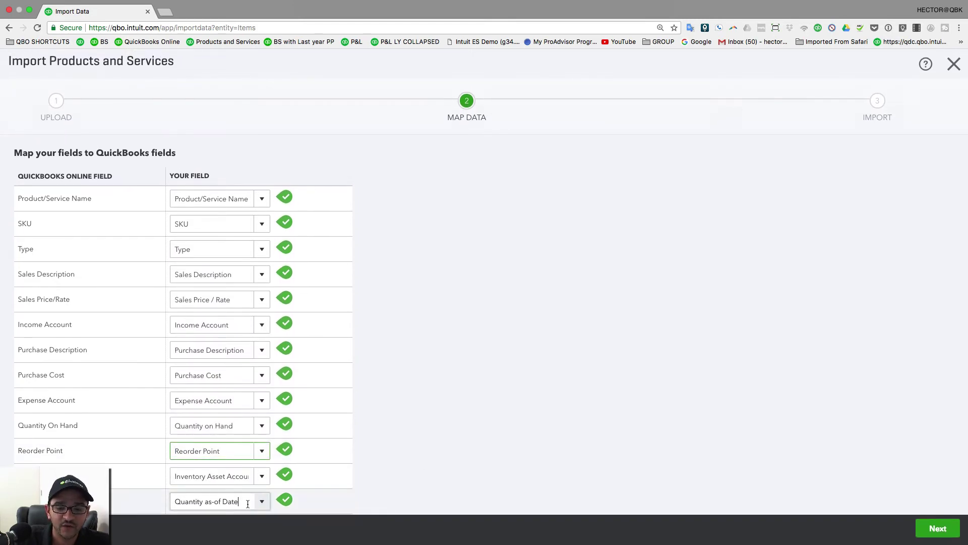
{"action": "left_click", "coordinate": [238, 476]}
{"action": "scroll", "coordinate": [232, 461], "scroll_direction": "up", "scroll_amount": 1}
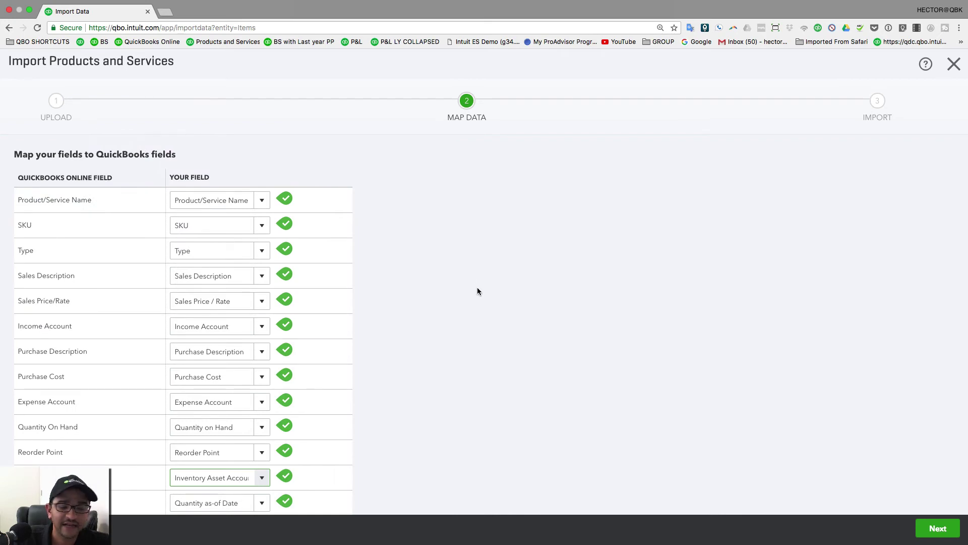
Step: In the import preview, set Glass Fountain's expense account to Cost of Goods Sold and import it
{"action": "left_click", "coordinate": [947, 533]}
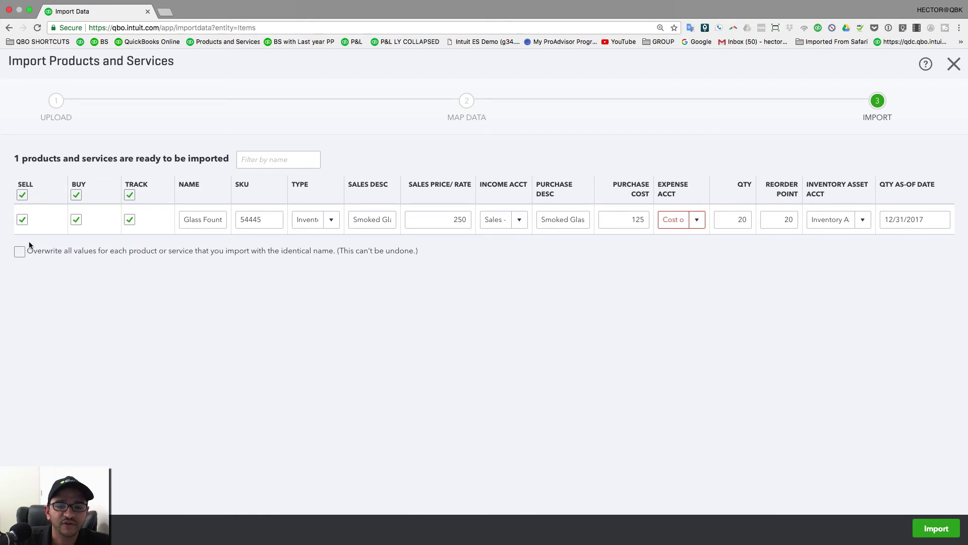
{"action": "left_click_drag", "start_coordinate": [43, 251], "coordinate": [200, 254]}
{"action": "left_click", "coordinate": [198, 257]}
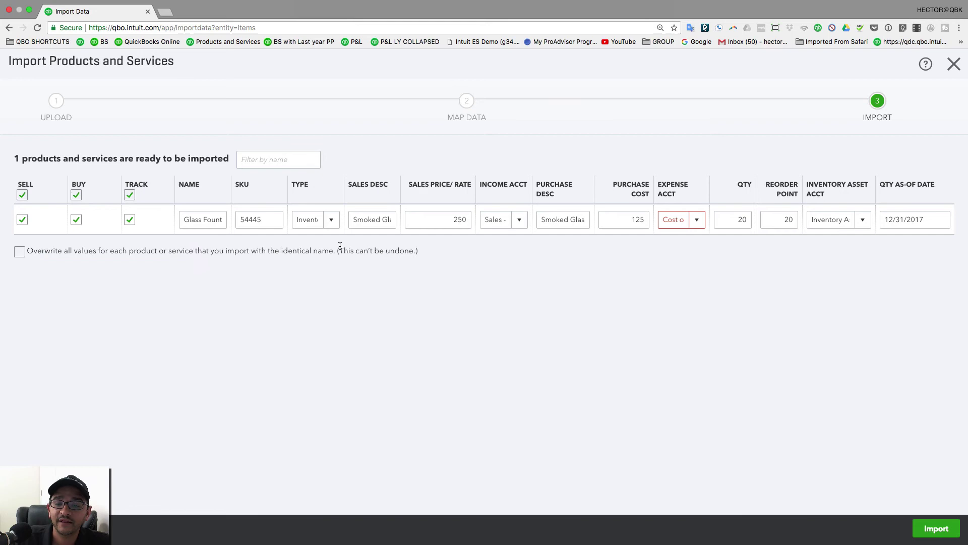
{"action": "left_click", "coordinate": [695, 220]}
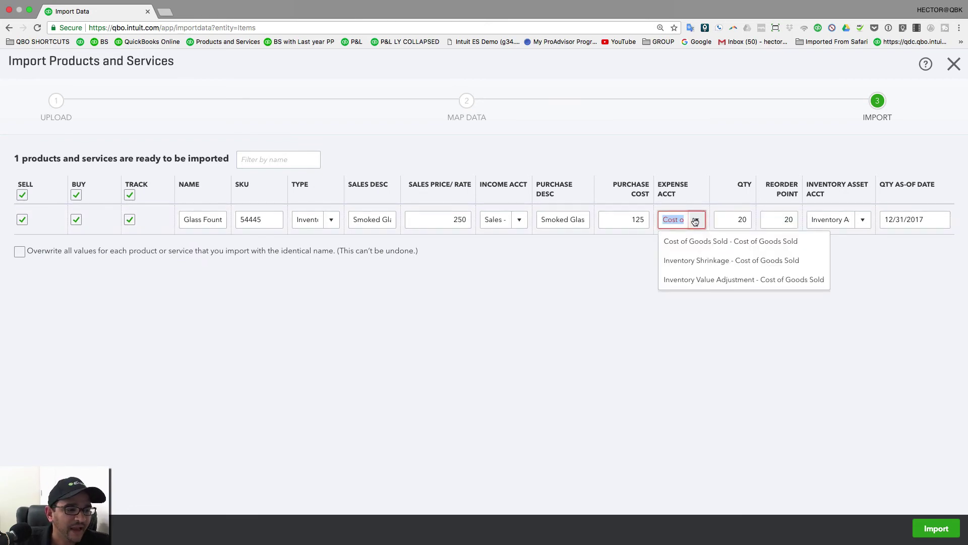
{"action": "left_click", "coordinate": [695, 221]}
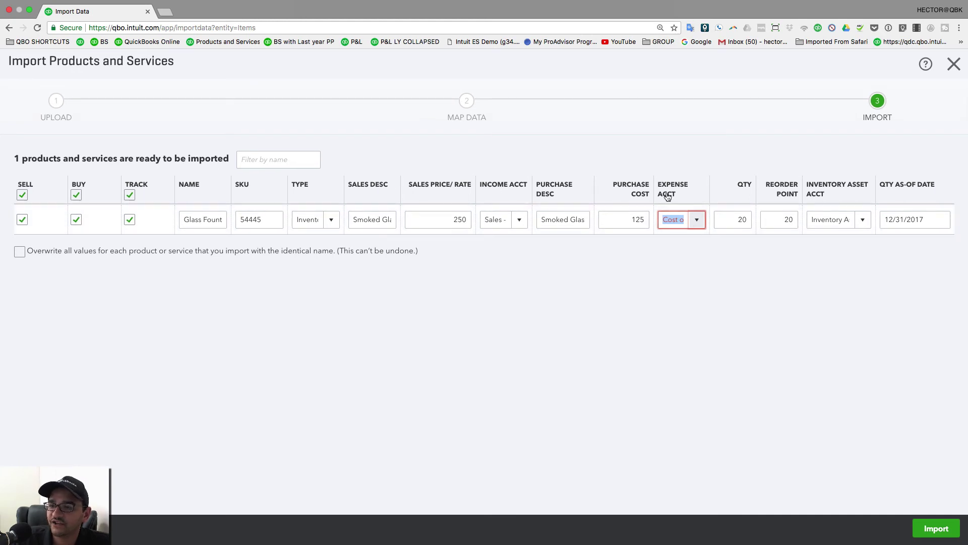
{"action": "left_click", "coordinate": [699, 221]}
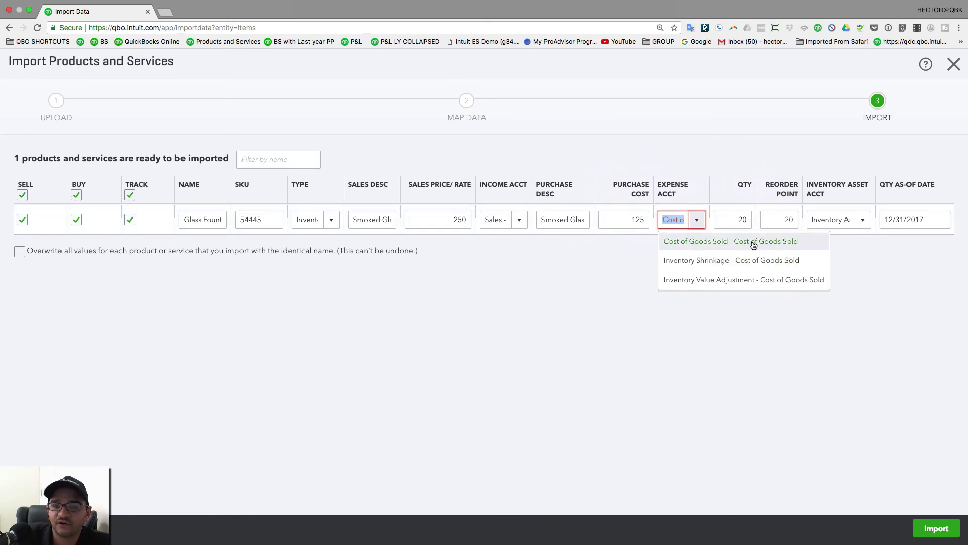
{"action": "left_click", "coordinate": [699, 241]}
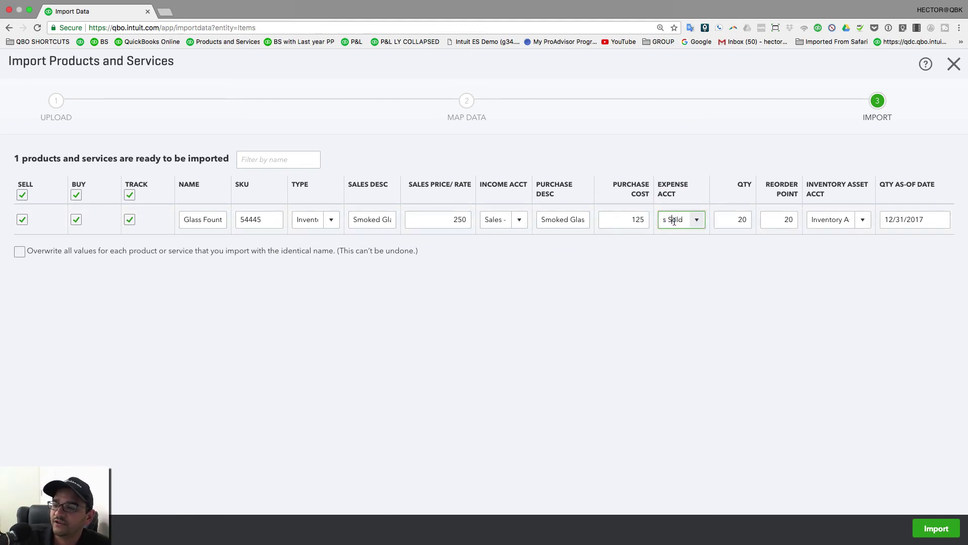
{"action": "left_click_drag", "start_coordinate": [684, 220], "coordinate": [652, 222]}
{"action": "left_click", "coordinate": [675, 259]}
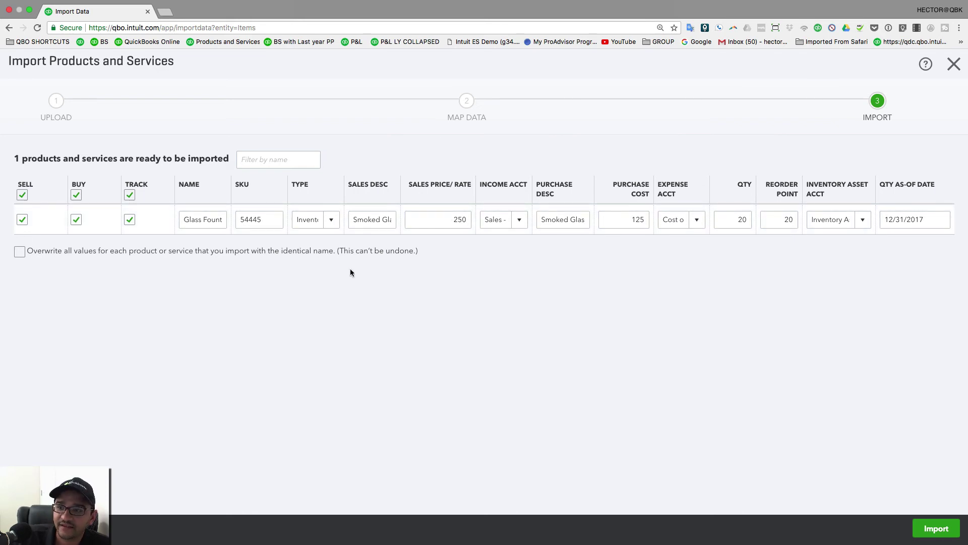
{"action": "key", "text": "super+0"}
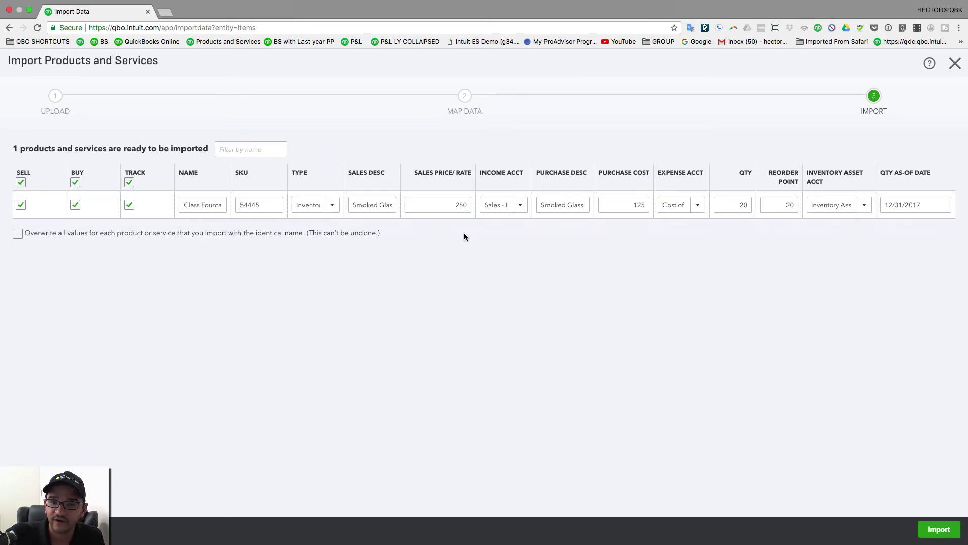
{"action": "left_click", "coordinate": [960, 529]}
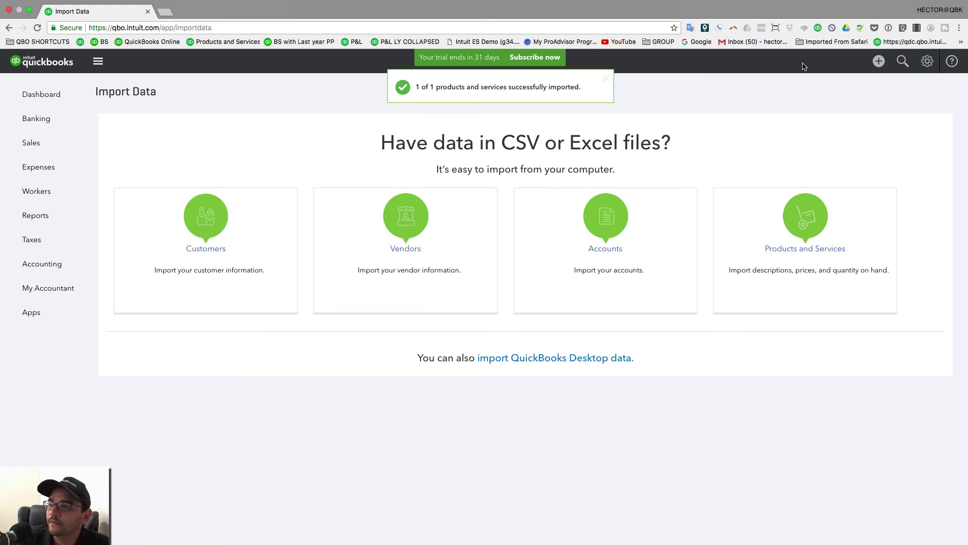
Step: From Products and Services, open Glass Fountain's Inventory Starting Value page showing $2,500.00
{"action": "left_click", "coordinate": [928, 63]}
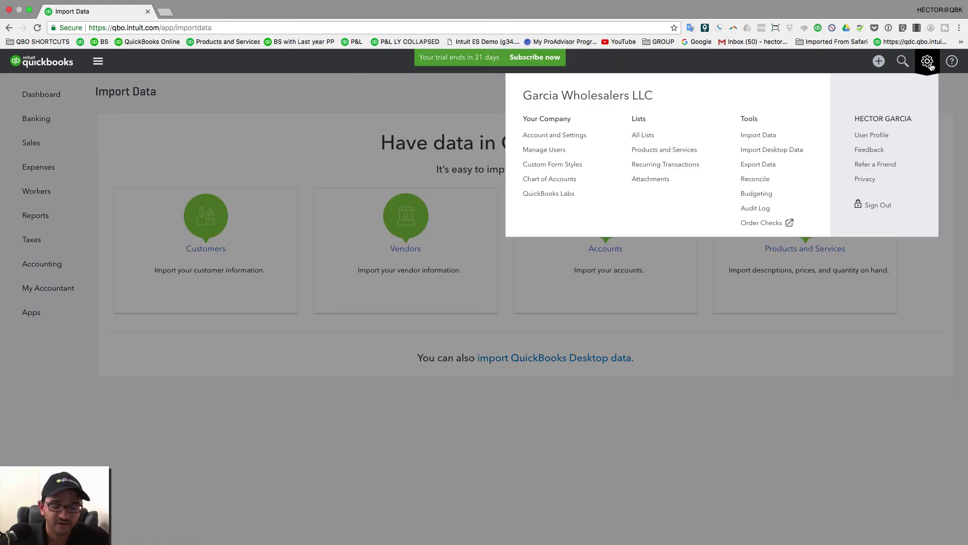
{"action": "left_click", "coordinate": [658, 150]}
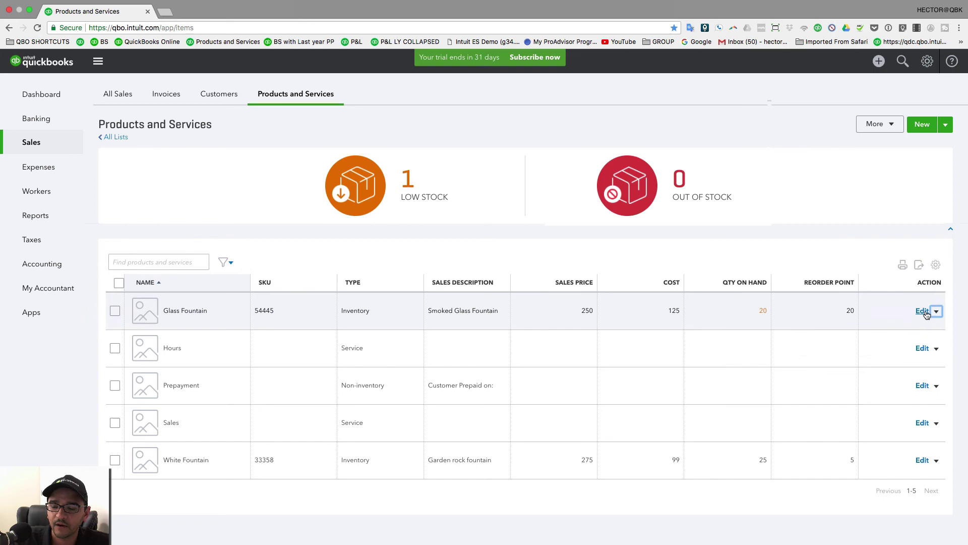
{"action": "left_click", "coordinate": [923, 311]}
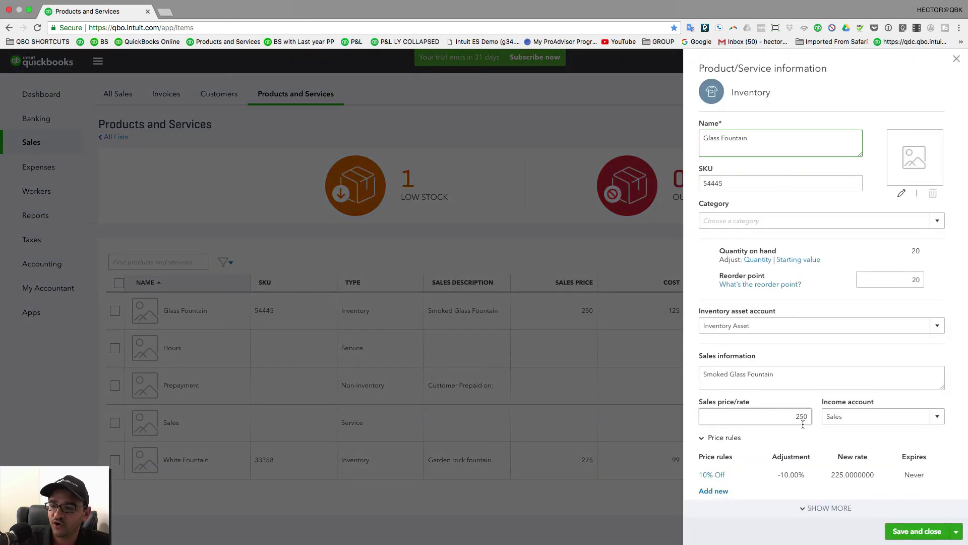
{"action": "scroll", "coordinate": [794, 294], "scroll_direction": "down", "scroll_amount": 3}
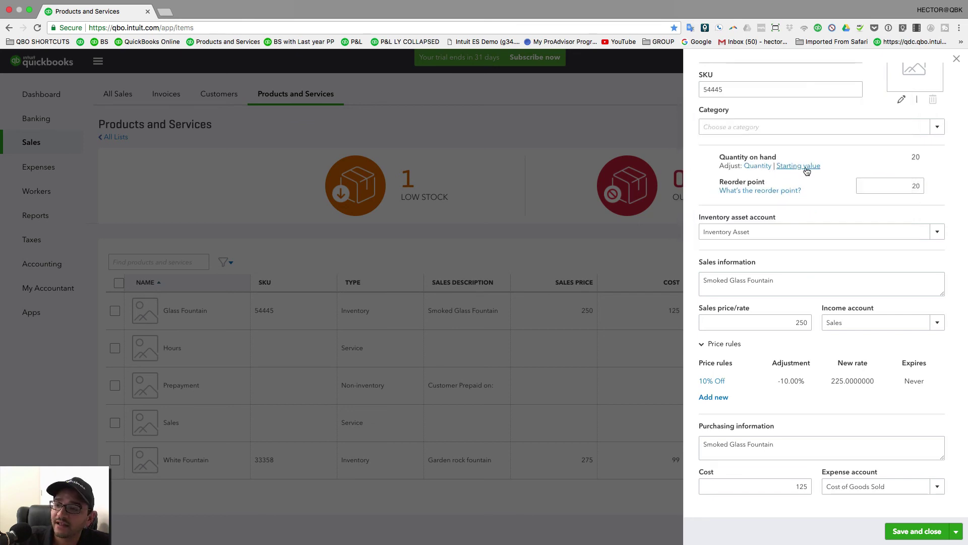
{"action": "left_click", "coordinate": [798, 166]}
{"action": "left_click", "coordinate": [588, 319]}
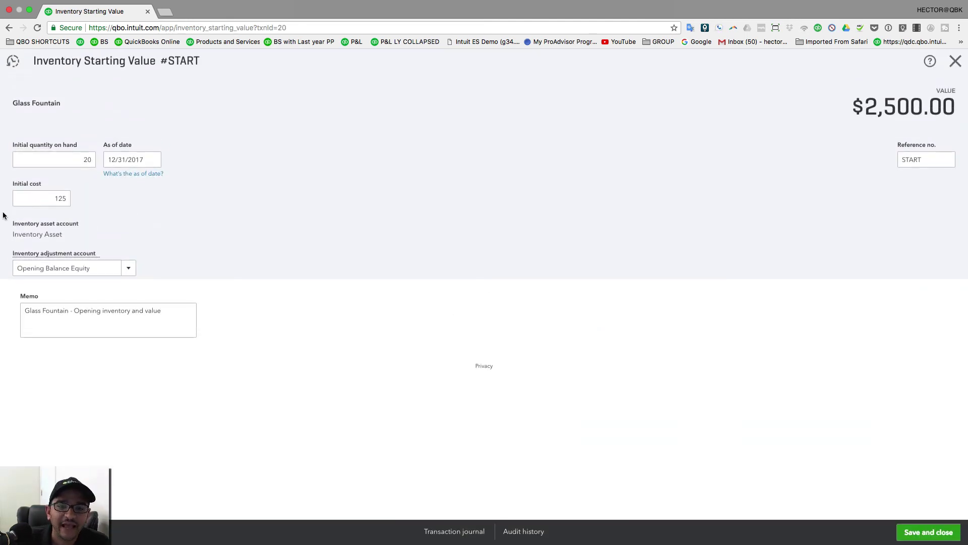
Step: Check the 20 on hand at cost 125, set the adjustment account to Retained Earnings, and save
{"action": "left_click", "coordinate": [72, 159]}
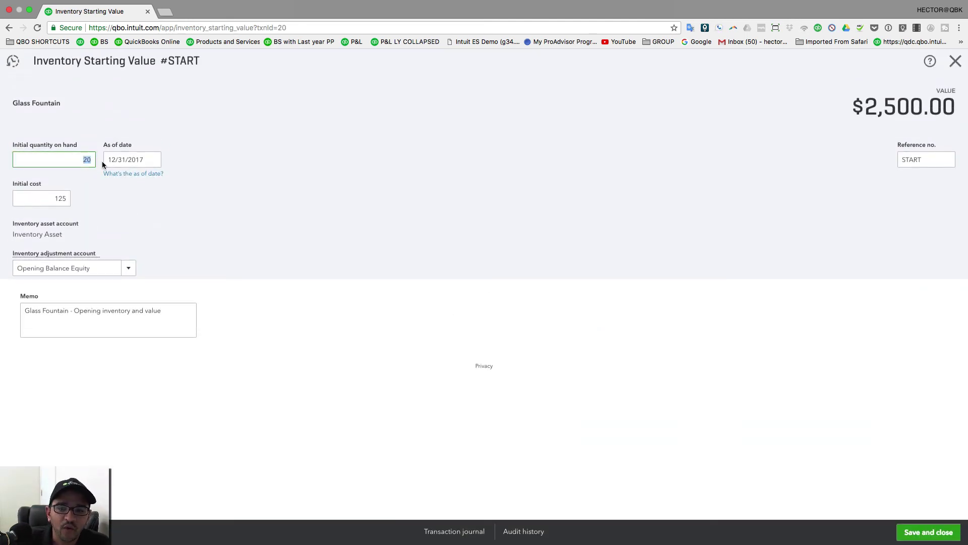
{"action": "left_click", "coordinate": [40, 199]}
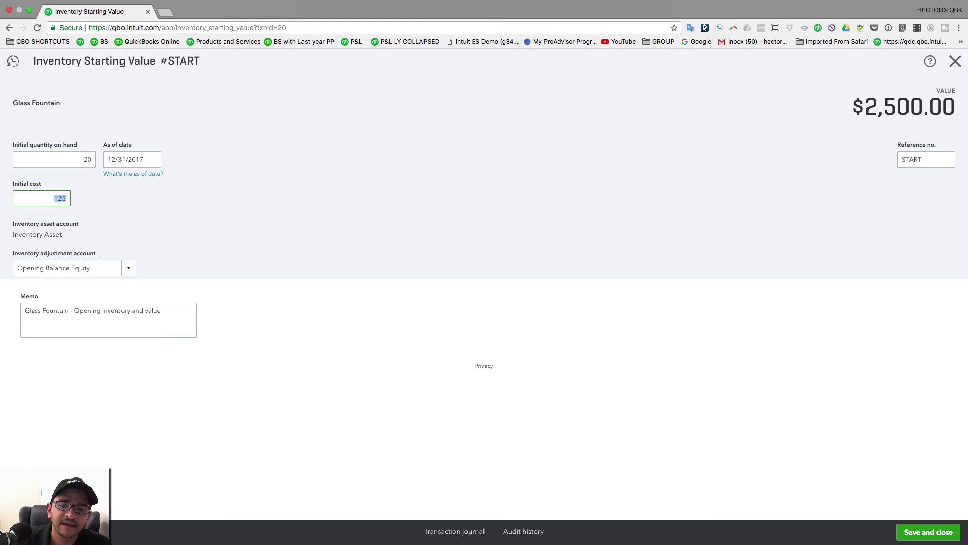
{"action": "left_click", "coordinate": [526, 219]}
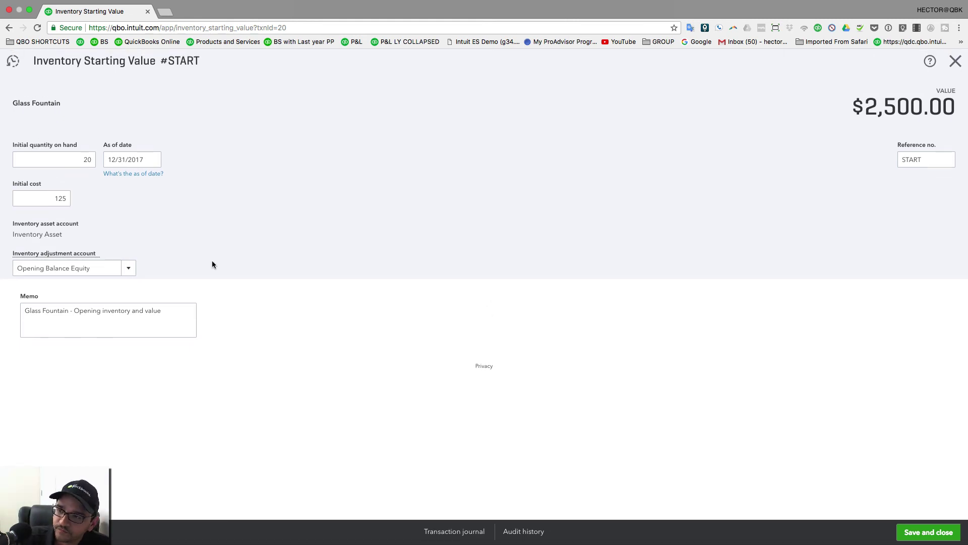
{"action": "left_click", "coordinate": [133, 269]}
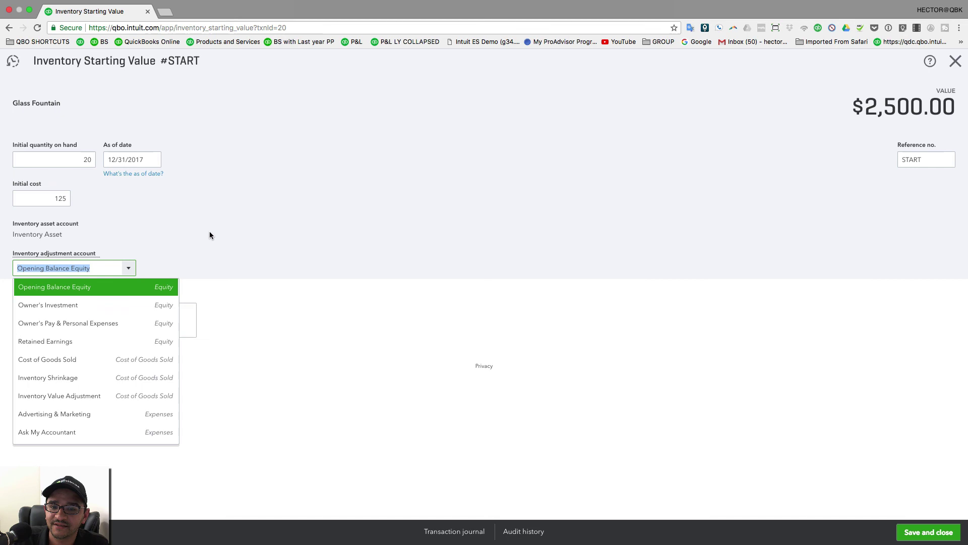
{"action": "left_click", "coordinate": [71, 342]}
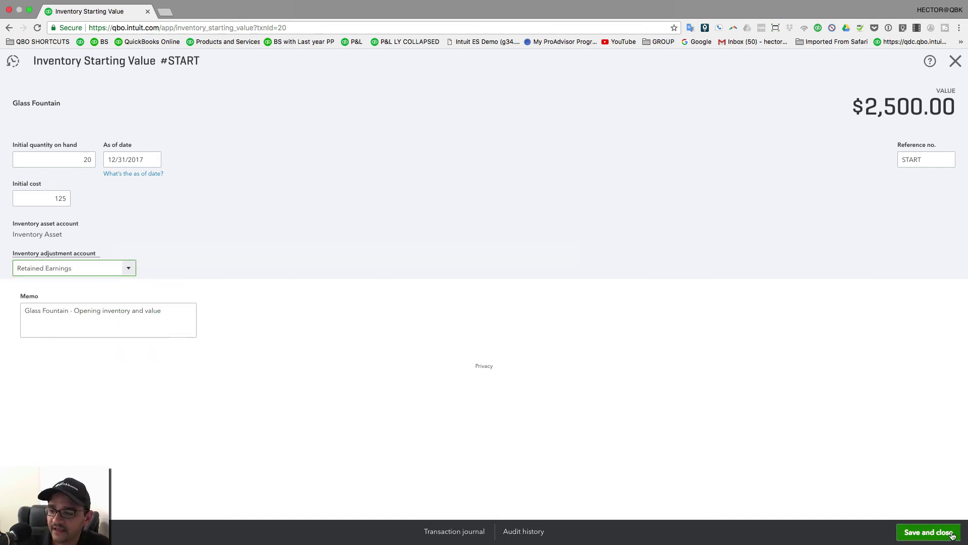
{"action": "left_click", "coordinate": [929, 532]}
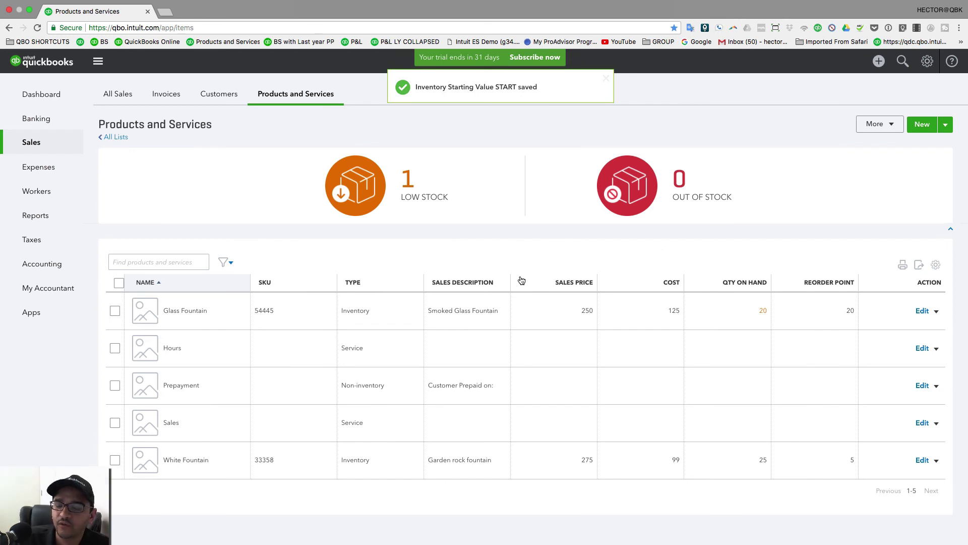